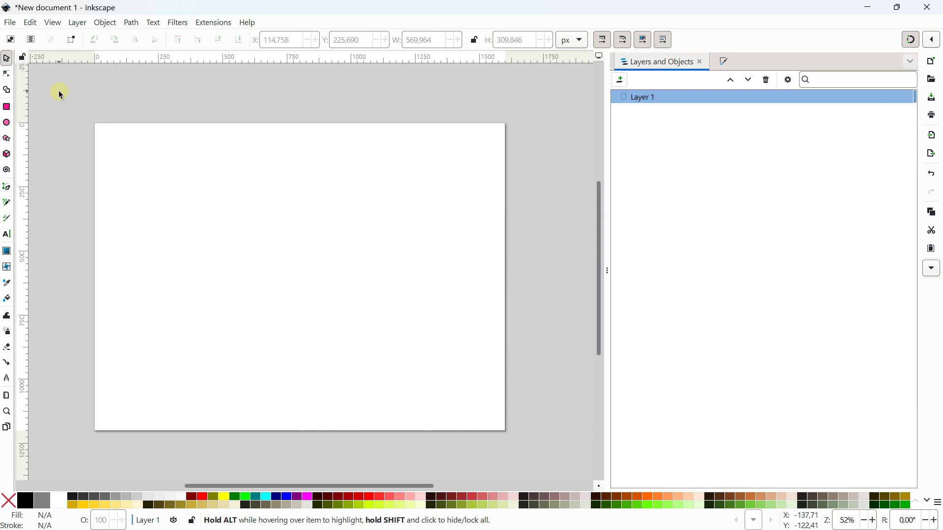
Draw a rectangle in the upper part of the page and scale it to about 595 by 303 px.
left_click(7, 107)
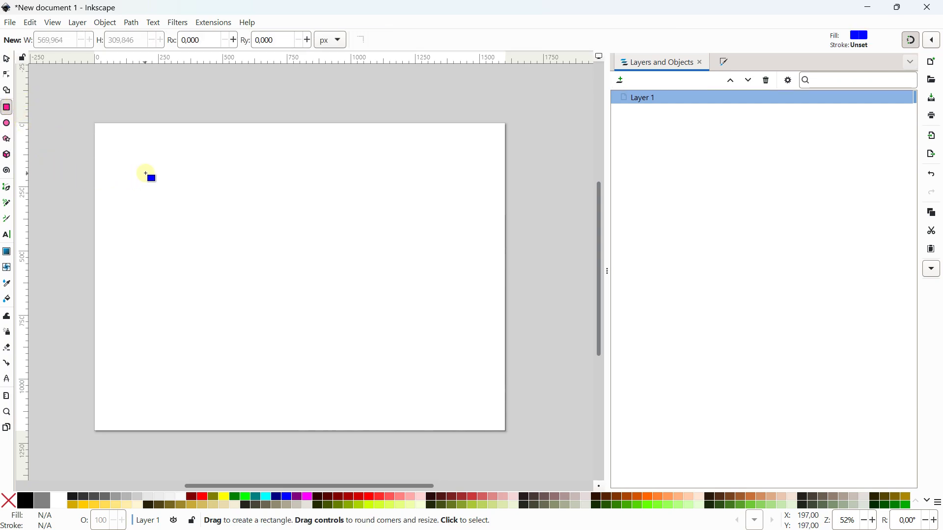
left_click_drag(146, 171, 353, 256)
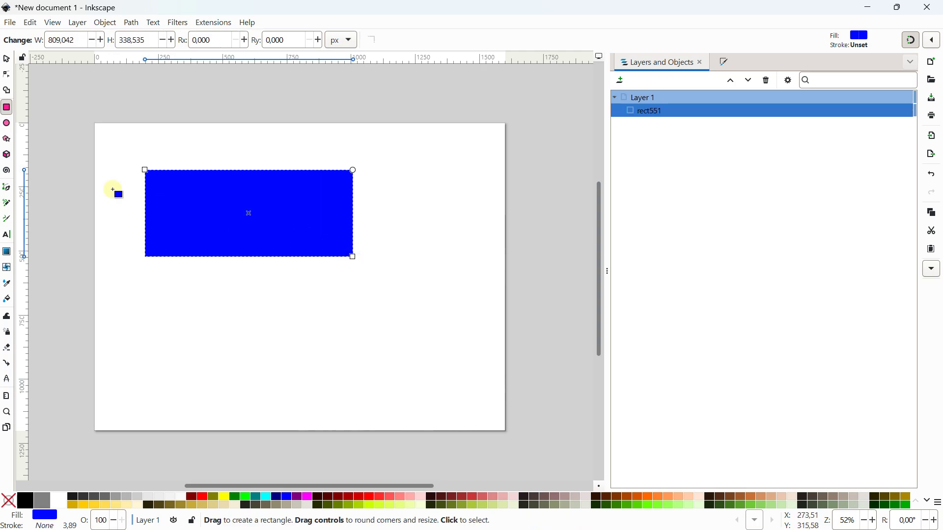
left_click(6, 59)
scroll(180, 167, "up", 1)
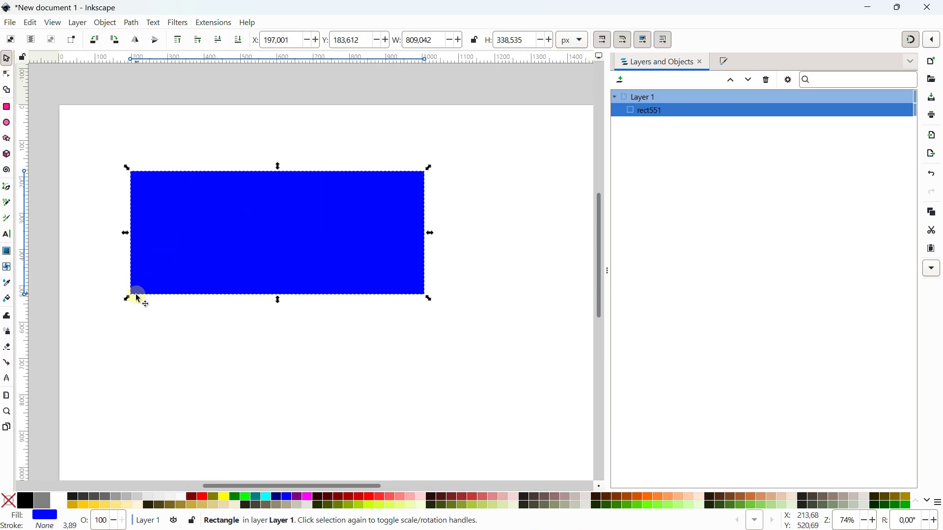
left_click_drag(137, 298, 205, 286)
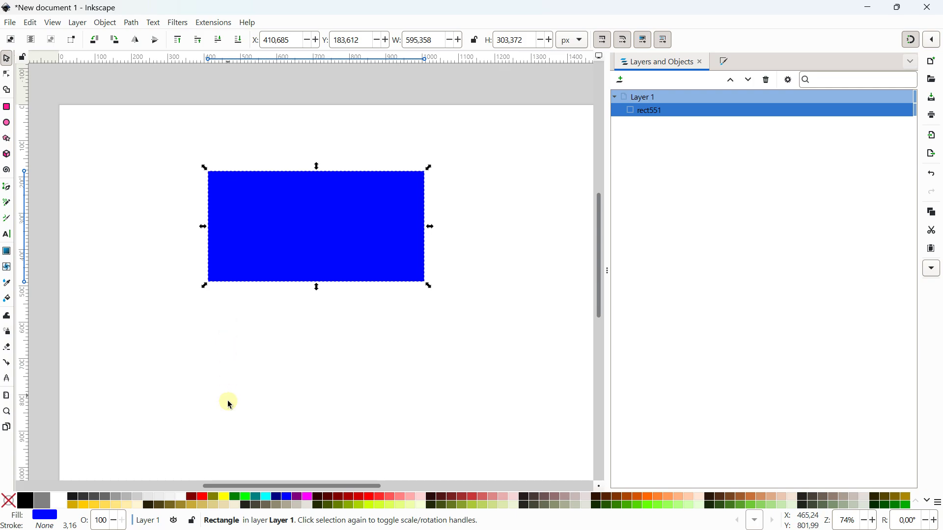
Fill the rectangle with red and move it to about X 288, Y 177 px, leaving it deselected.
left_click(203, 502)
left_click_drag(266, 223, 221, 220)
left_click(92, 167)
Draw a circle about 323 px in diameter below the rectangle's right end and fill it with green.
left_click(7, 122)
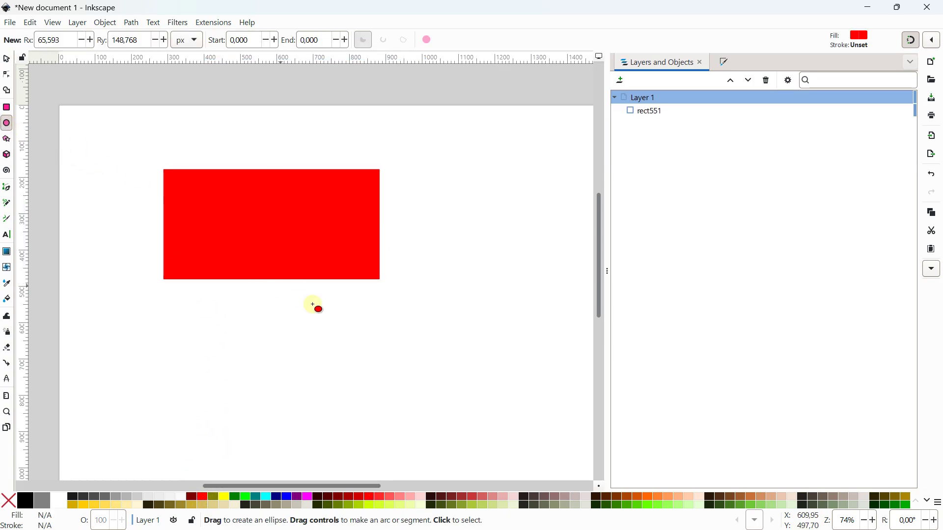
left_click_drag(334, 294, 275, 209)
left_click_drag(278, 273, 397, 391)
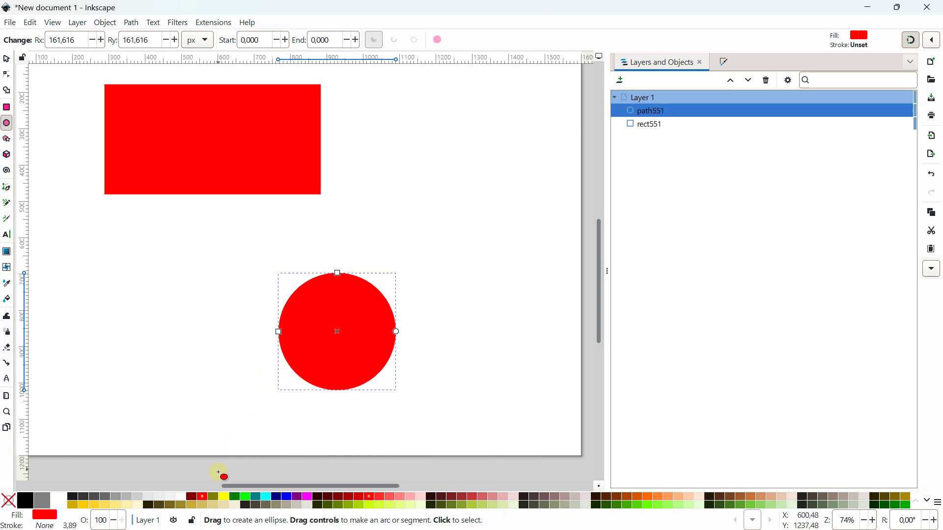
left_click(247, 497)
left_click_drag(202, 286, 211, 319)
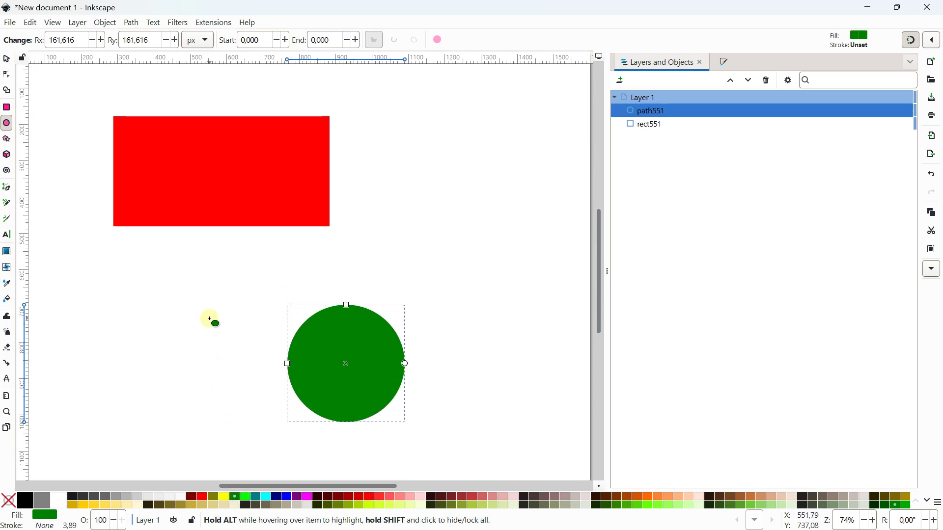
Select the rectangle and the circle alternately to match each shape with its entry in the object list.
left_click(7, 59)
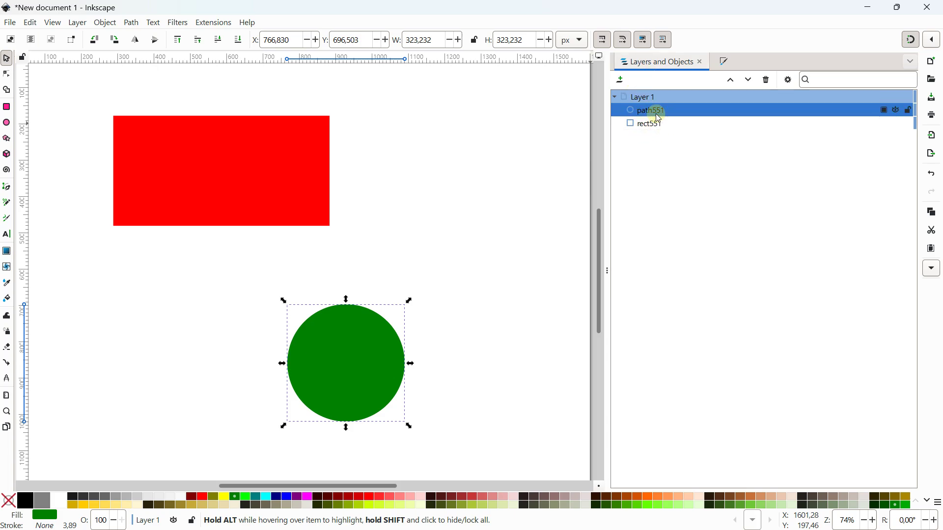
left_click(190, 179)
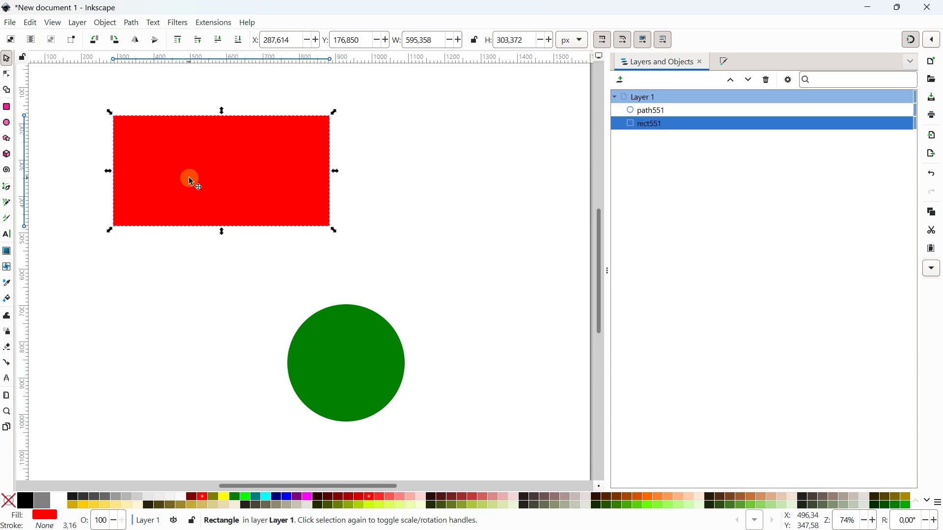
left_click(649, 113)
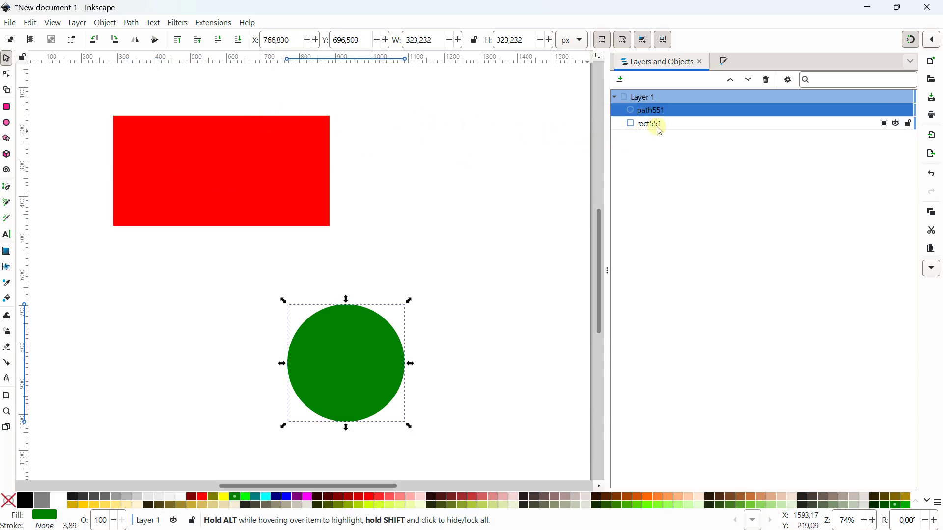
left_click(211, 157)
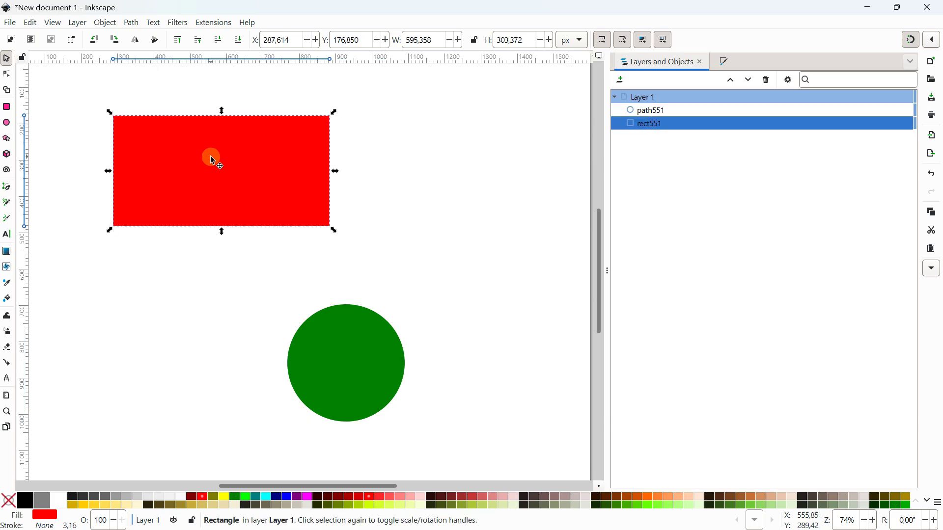
left_click_drag(203, 153, 250, 180)
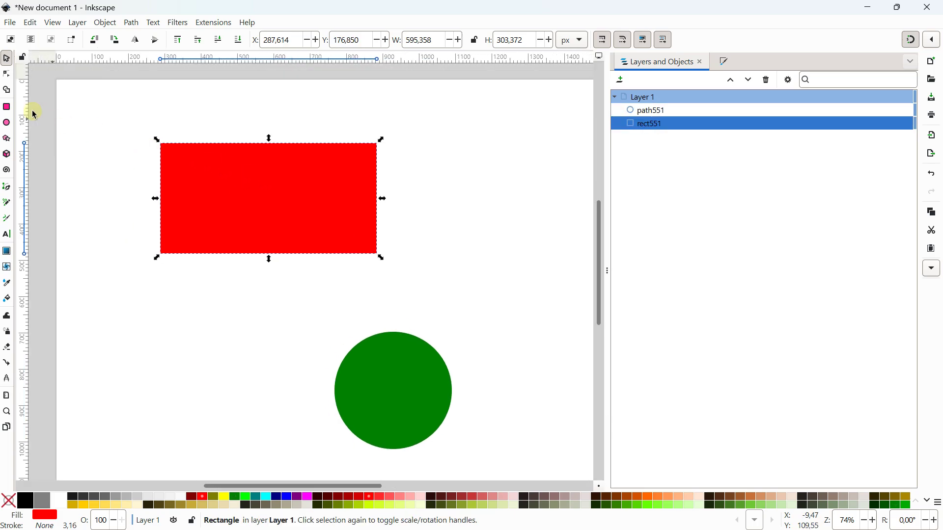
Resize the rectangle by its corner handles to about 614 by 301 px with the Node tool and try its corner rounding handle.
left_click(6, 74)
left_click(289, 189)
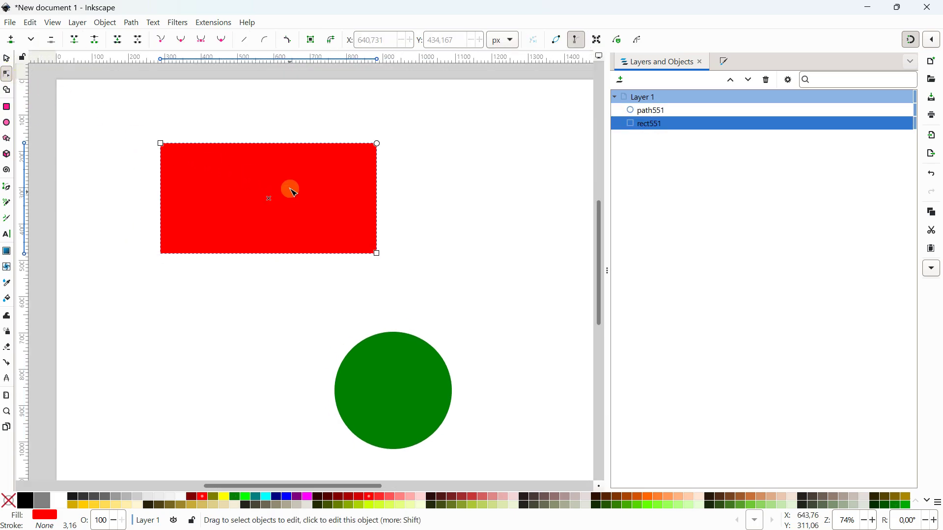
mouse_move(162, 144)
left_mouse_down()
mouse_move(148, 144)
mouse_move(167, 144)
left_mouse_up()
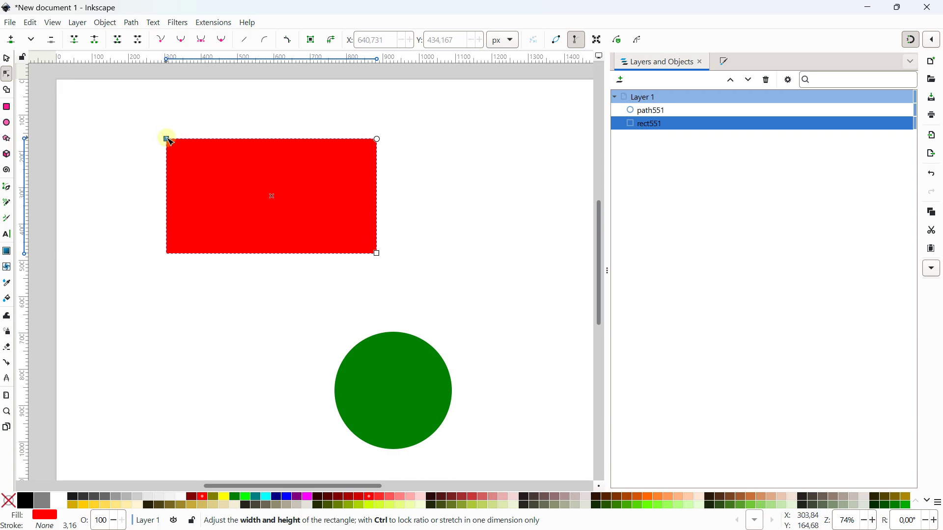
mouse_move(380, 255)
left_mouse_down()
mouse_move(424, 264)
mouse_move(391, 253)
left_mouse_up()
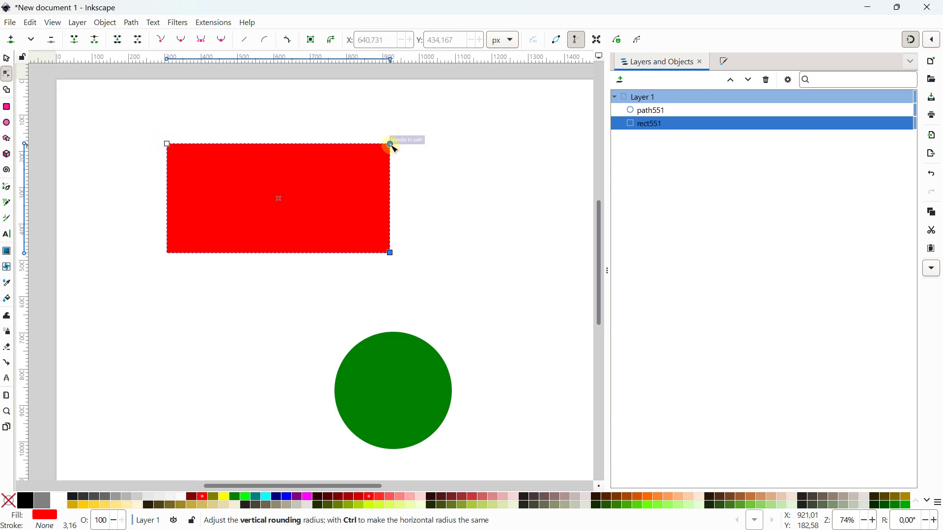
left_click_drag(391, 145, 383, 123)
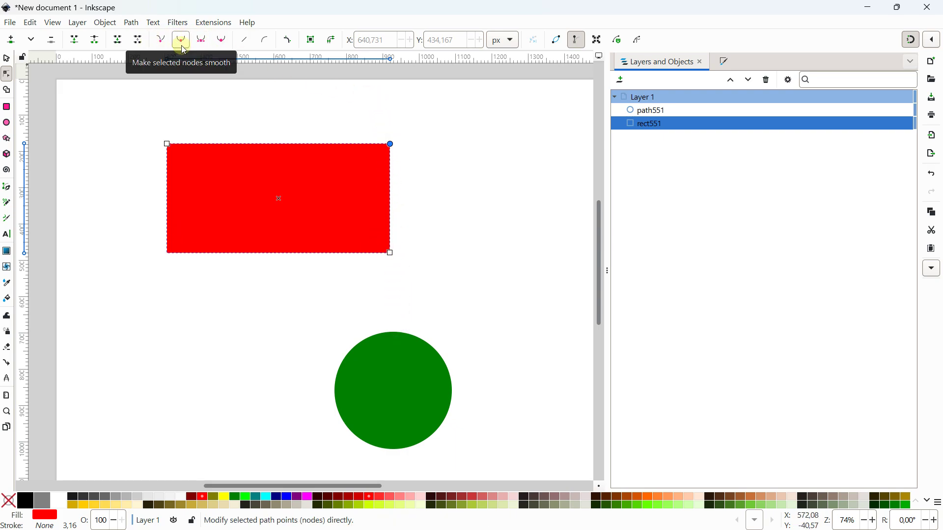
Try stretching the circle's height and width and opening it into an arc with the Node tool.
left_click(385, 372)
left_click_drag(390, 344, 367, 295)
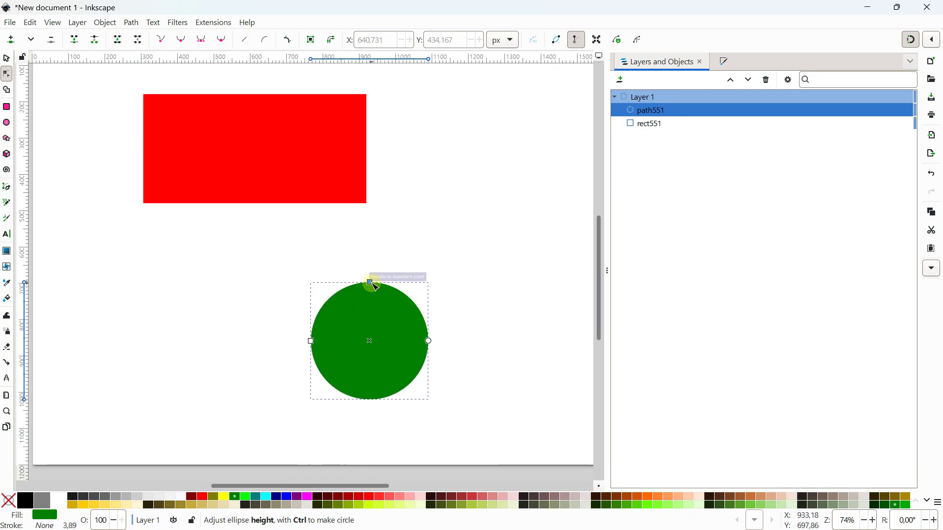
left_click_drag(372, 283, 372, 266)
left_click_drag(311, 341, 301, 341)
left_click_drag(439, 341, 320, 394)
Undo the arc, width and height changes made to the green circle.
left_click(30, 23)
left_click(32, 37)
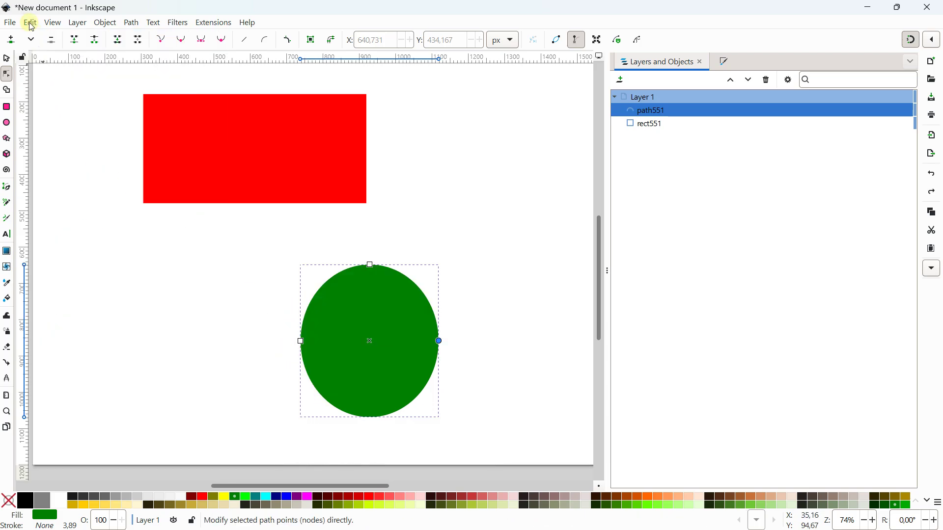
left_click(28, 22)
left_click(33, 37)
left_click(32, 23)
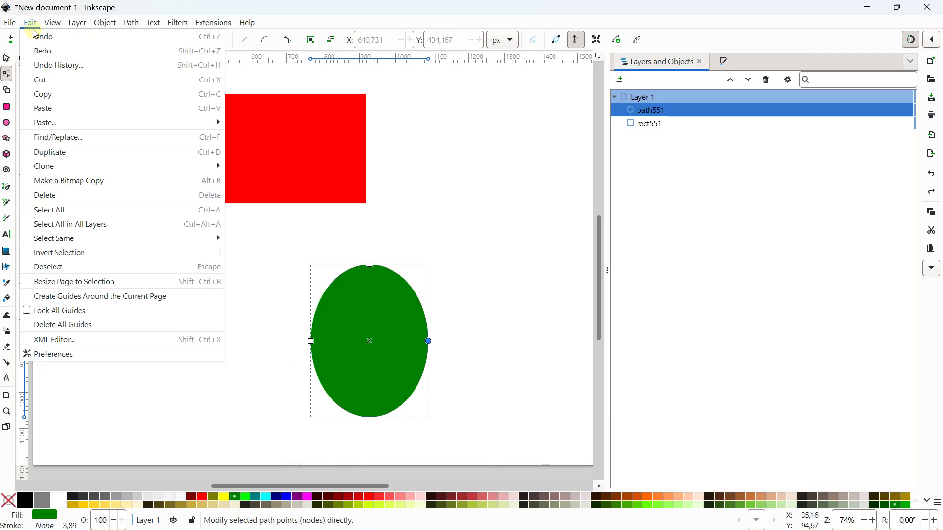
left_click(36, 38)
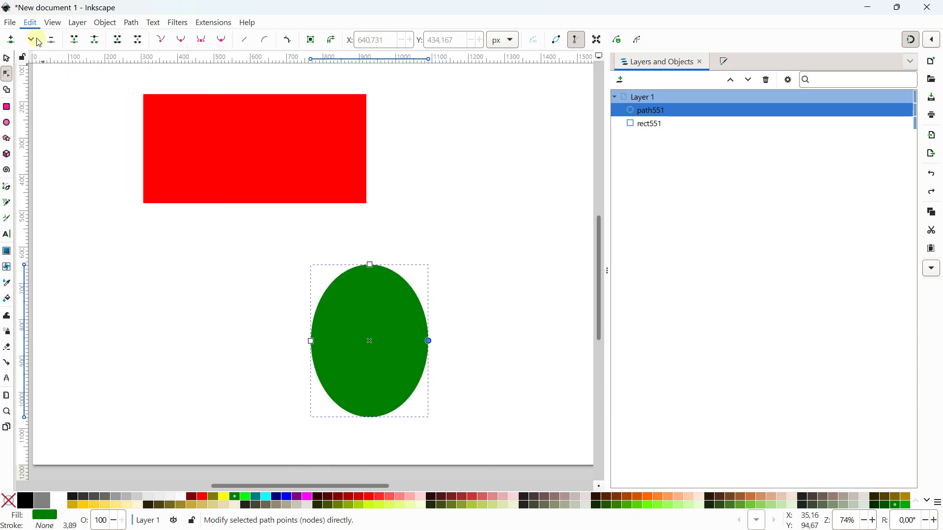
Select the red rectangle with the Selector tool and convert it from an object to a path.
left_click(7, 58)
left_click(139, 191)
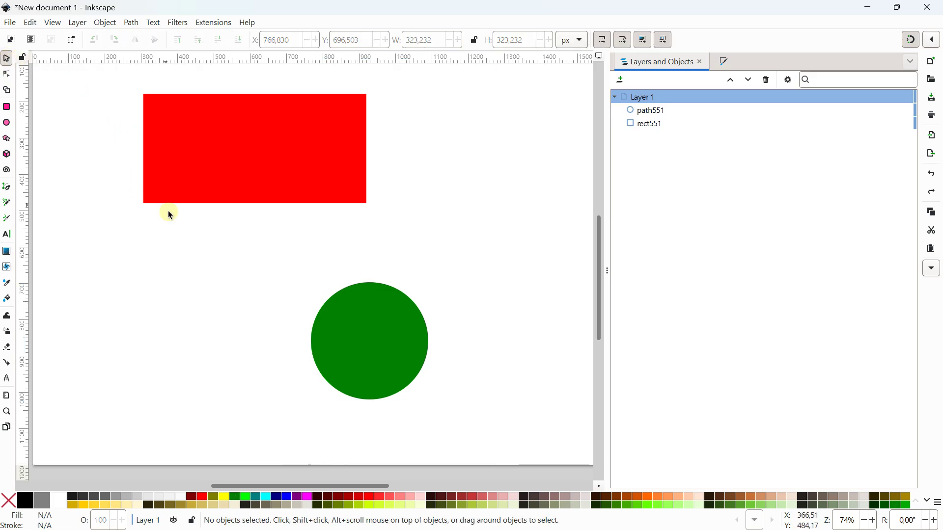
scroll(169, 211, "up", 1)
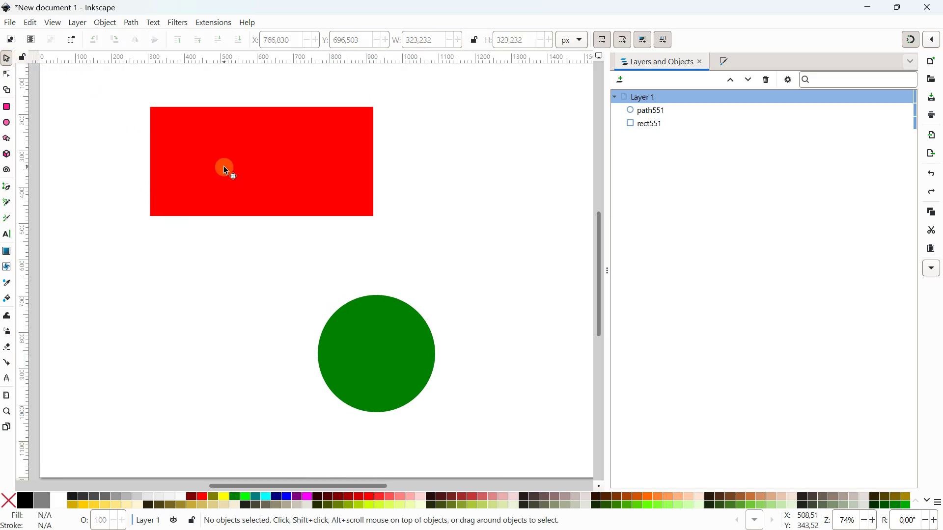
left_click(225, 144)
left_click_drag(225, 135, 222, 166)
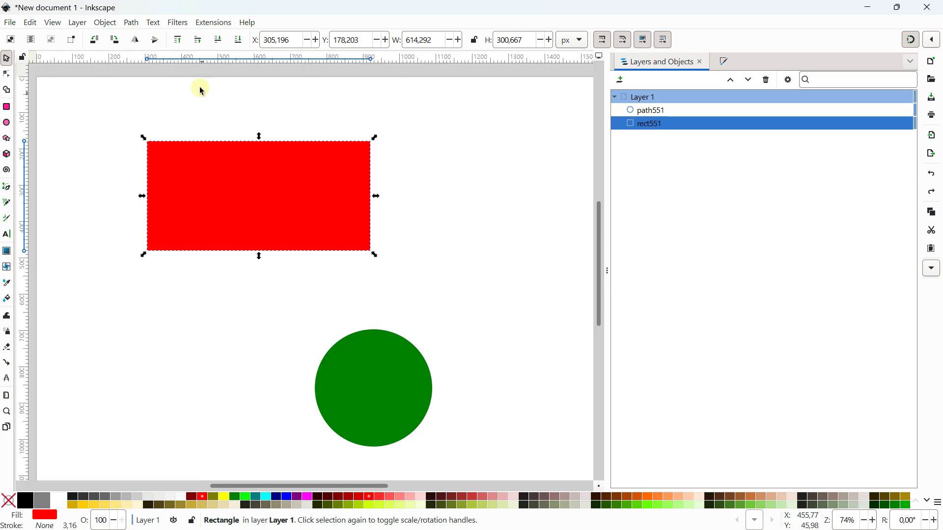
left_click(135, 24)
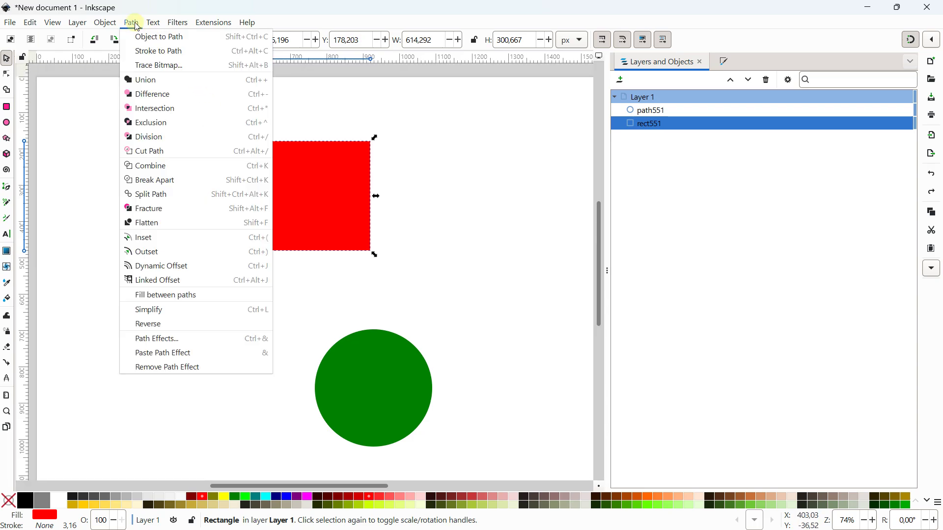
left_click(154, 44)
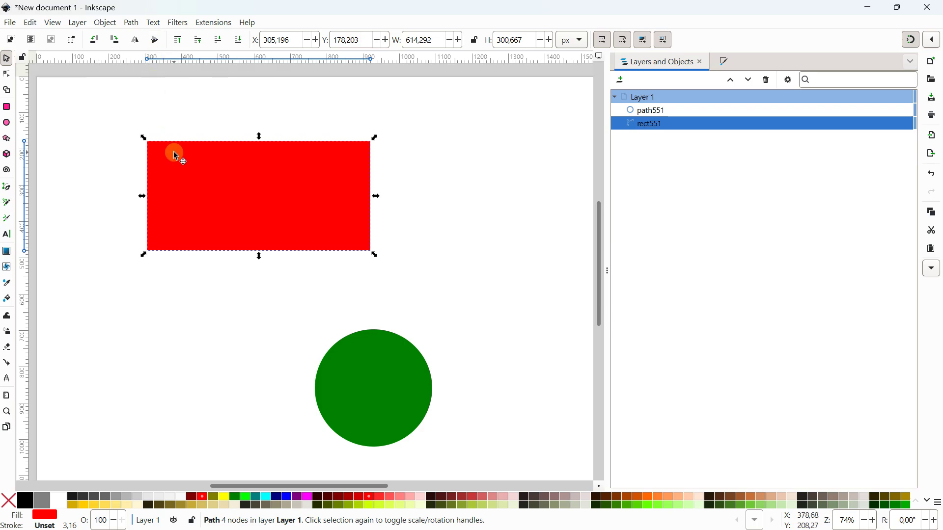
Move the path's upper-left node to about X 373, Y 244 px and its upper-right node to about X 979, Y 128 px.
double_click(175, 156)
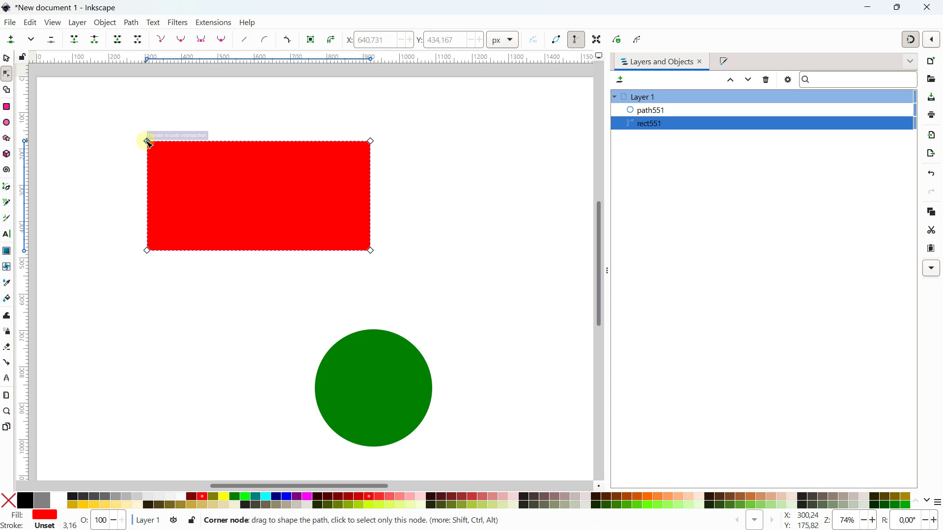
left_click_drag(147, 141, 172, 166)
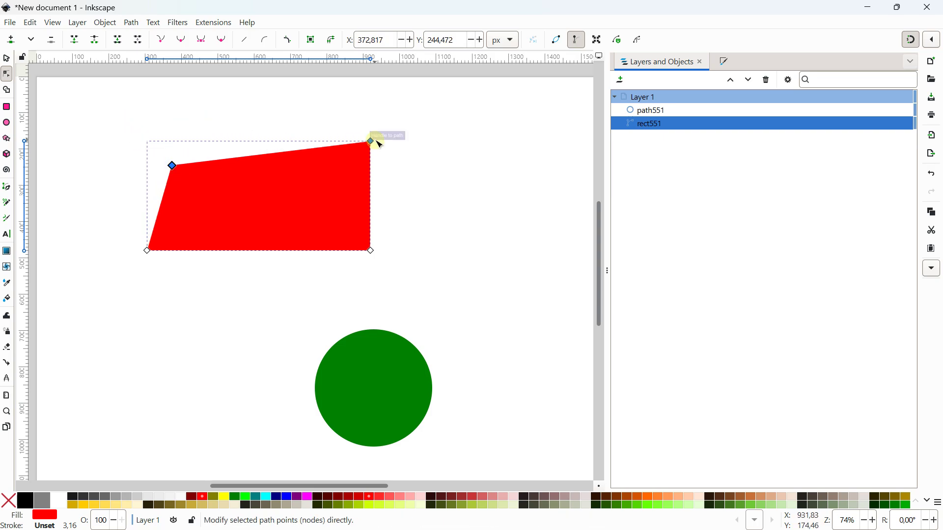
left_click_drag(371, 142, 393, 123)
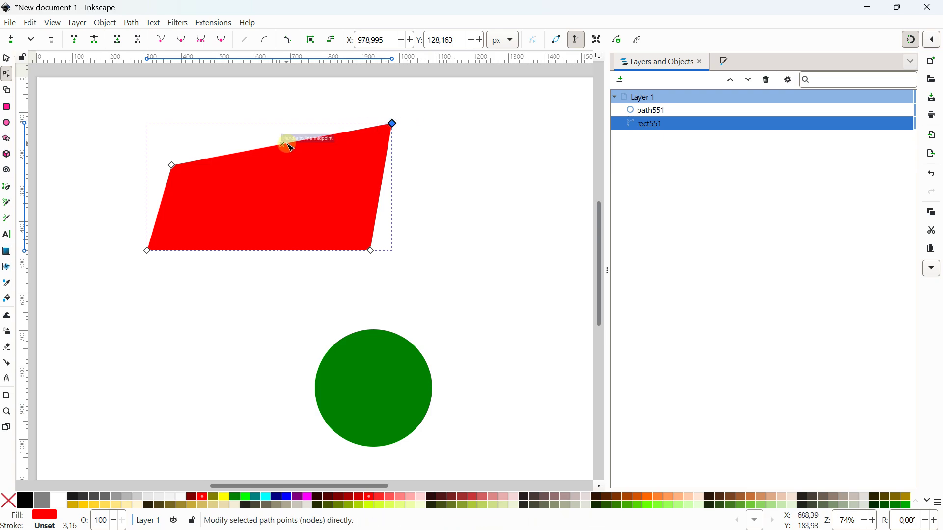
Add a node on the path's top edge and pull it inward, and add one on the right edge and pull it outward.
double_click(287, 144)
left_click_drag(287, 143, 257, 181)
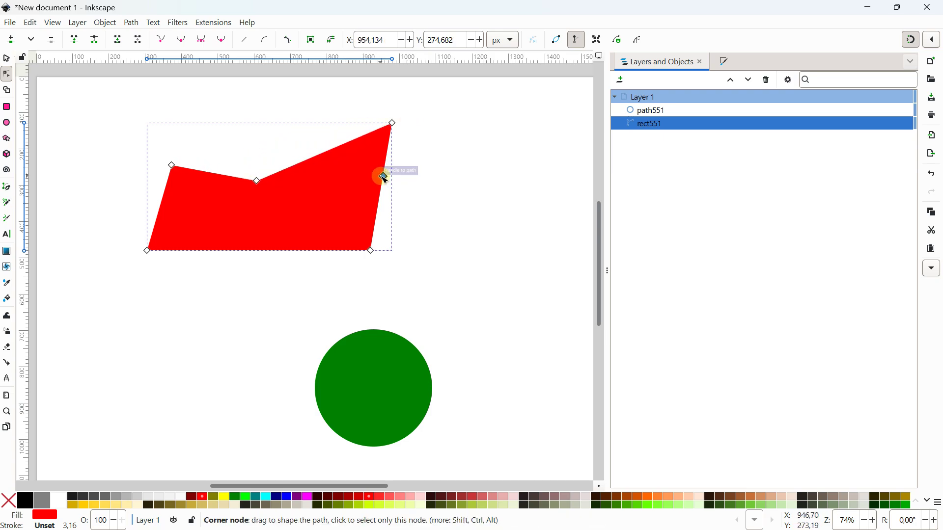
left_click_drag(382, 176, 413, 177)
Make the upper-right and top-edge nodes smooth, and shift the top-edge node to about X 627, Y 288 px.
left_click(392, 123)
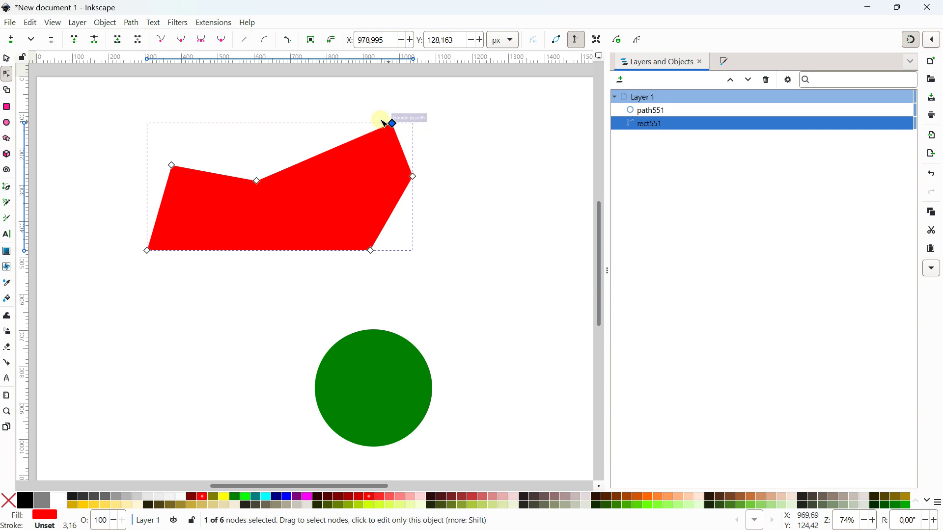
left_click(181, 39)
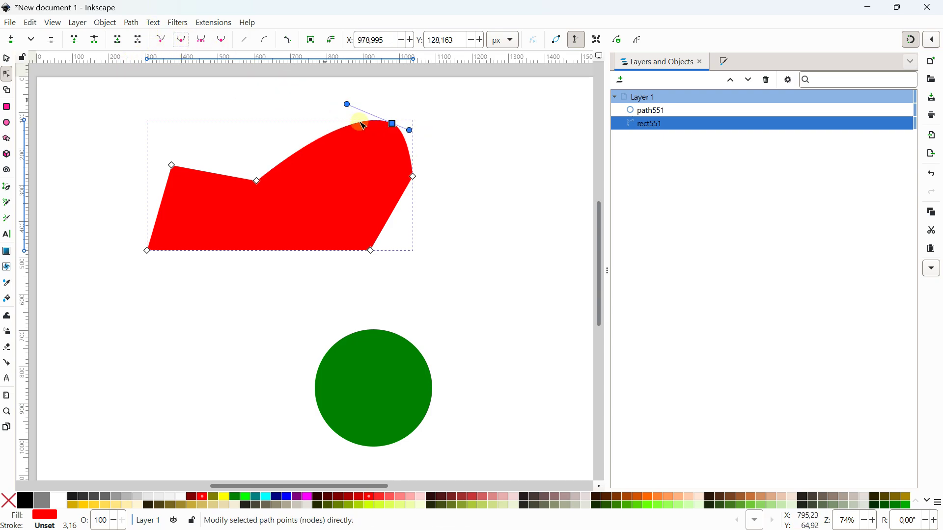
left_click(257, 181)
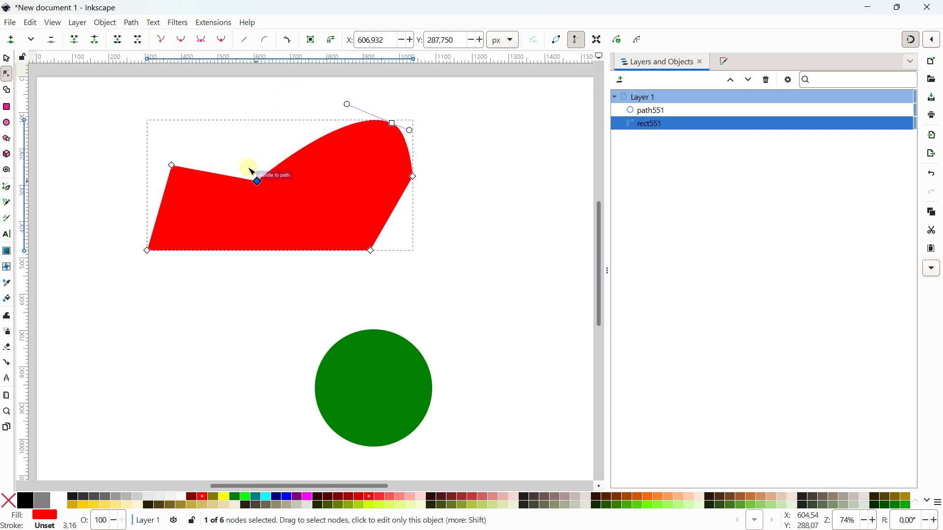
left_click(182, 40)
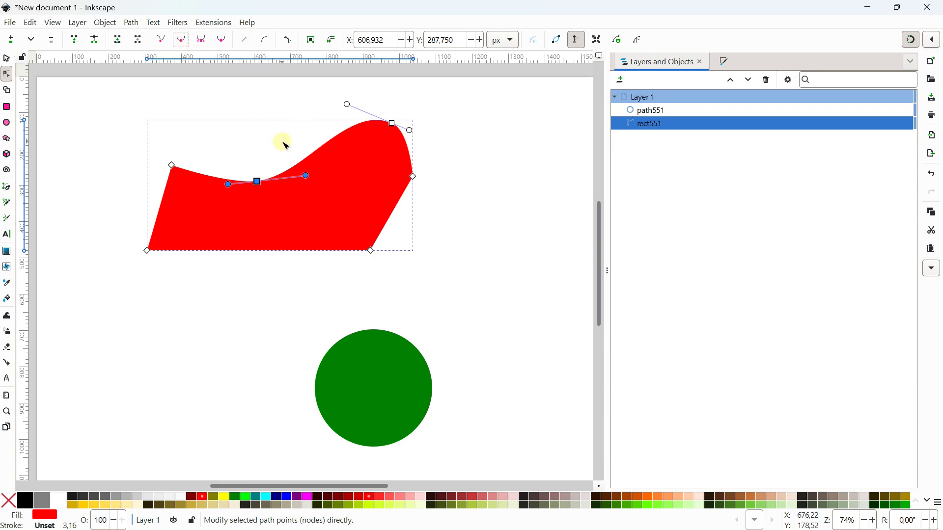
left_click_drag(258, 182, 264, 181)
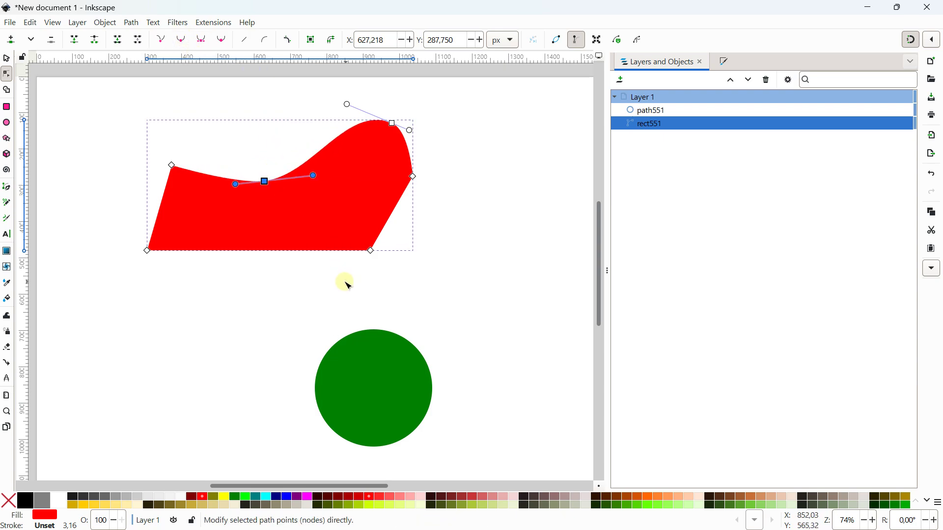
Select the green circle and convert it from an object to a path.
scroll(349, 300, "down", 2)
left_click(349, 301)
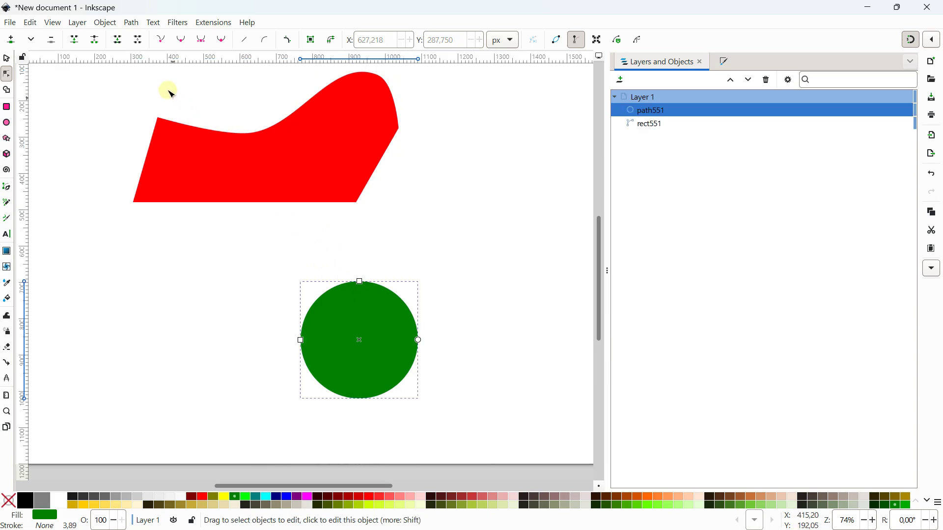
left_click(136, 24)
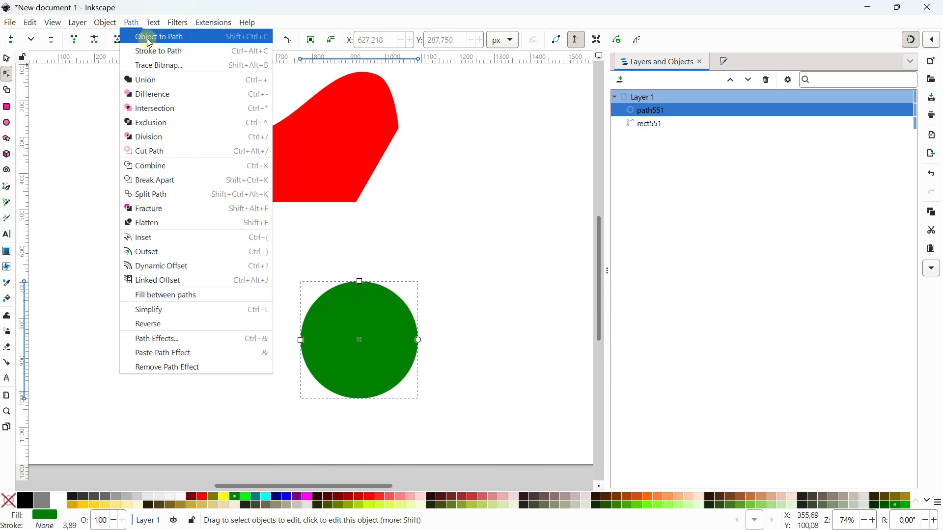
left_click(147, 37)
left_click(7, 58)
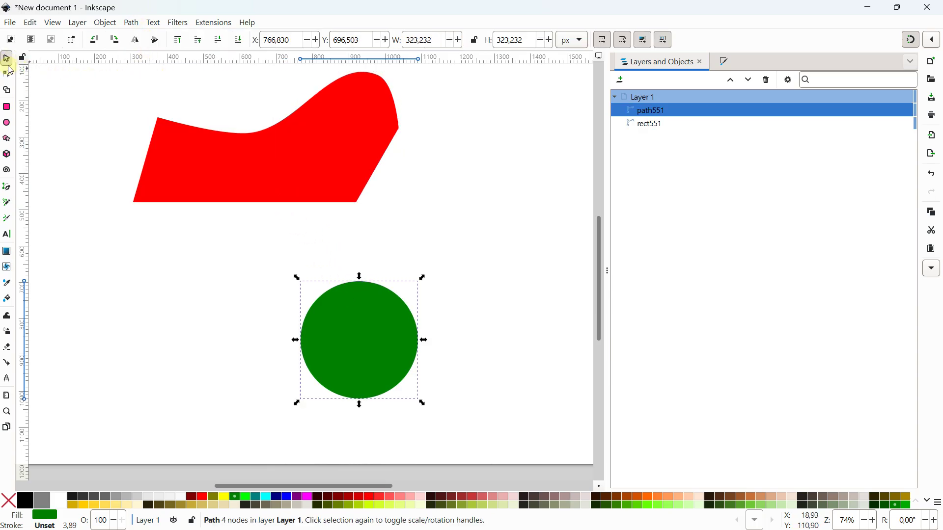
Reshape the green path by moving its top node to about Y 549 px, its right node to about X 1150, Y 719 px, and raising the others.
left_click(7, 73)
left_click_drag(360, 282, 360, 228)
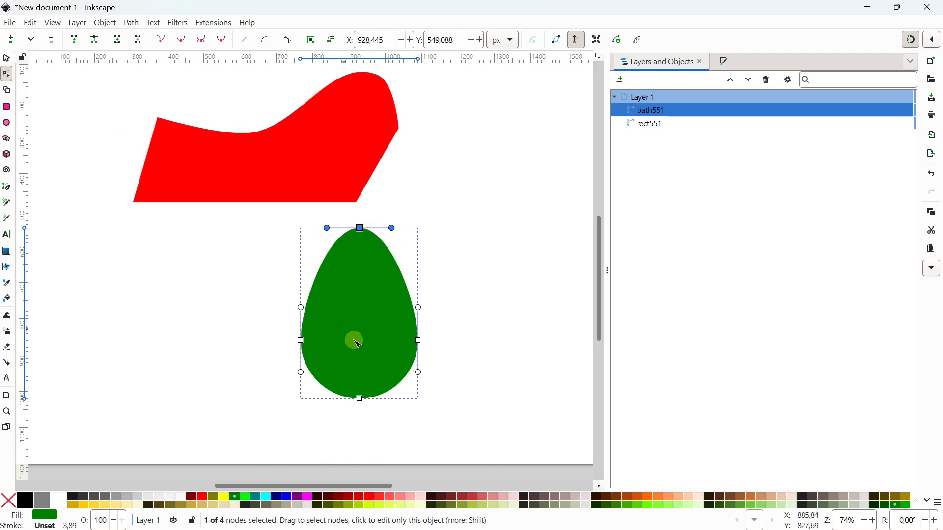
left_click_drag(361, 399, 361, 383)
left_click_drag(300, 340, 302, 316)
left_click_drag(422, 345, 439, 293)
left_click(489, 294)
scroll(361, 223, "down", 1)
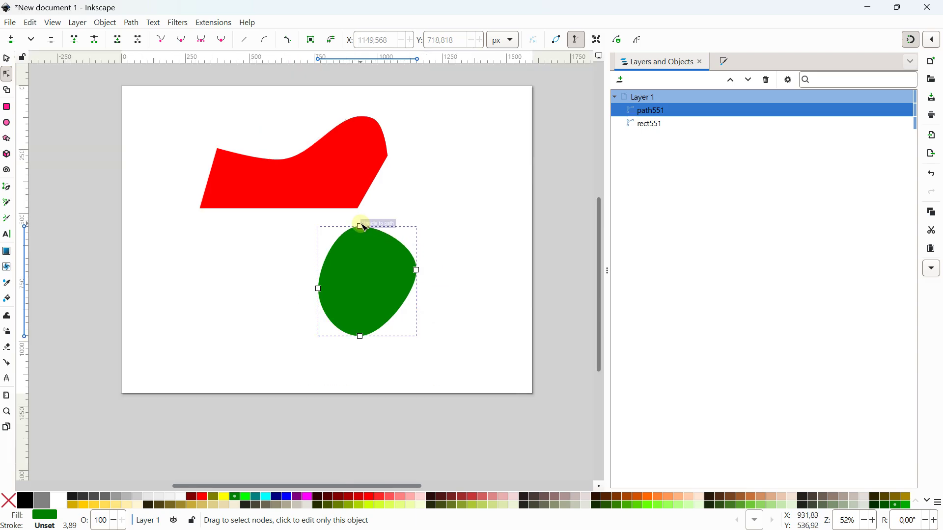
Delete both the red and the green shapes from the page.
left_click(7, 58)
left_click(284, 169)
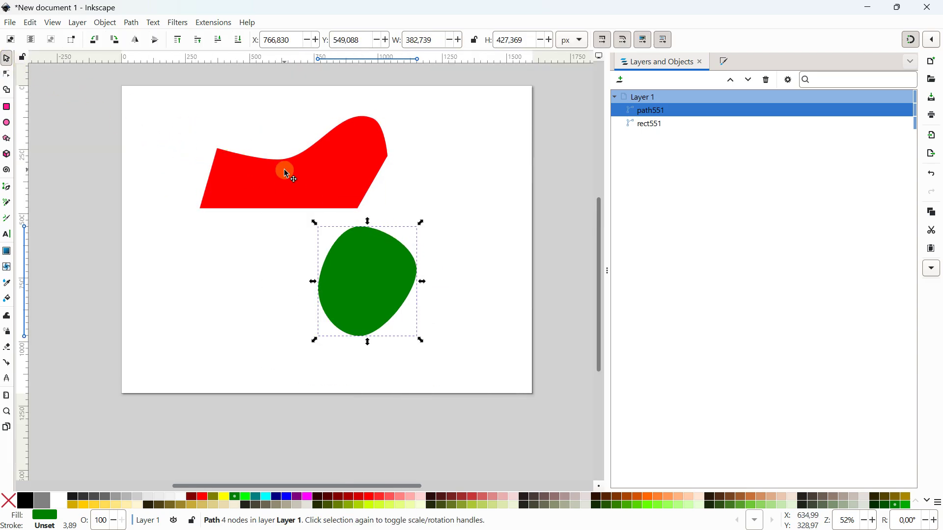
key("Delete")
left_click(375, 267)
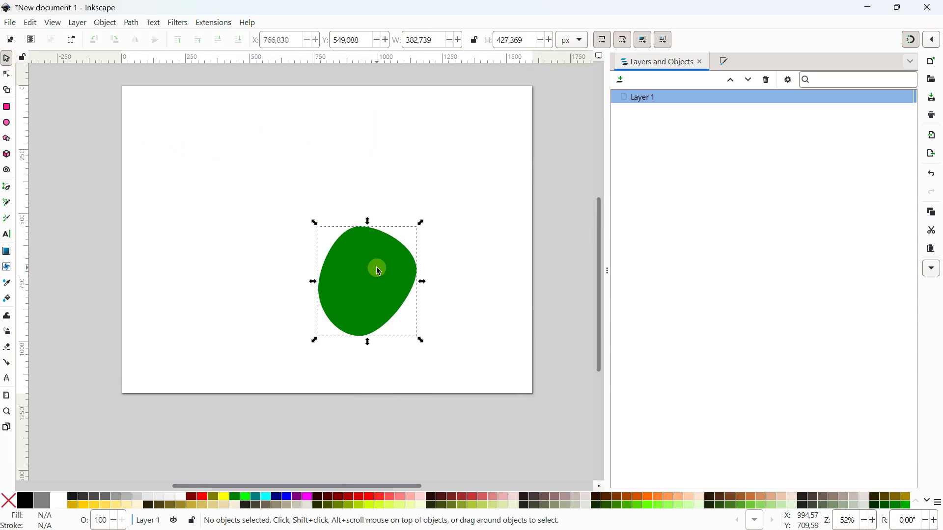
key("Delete")
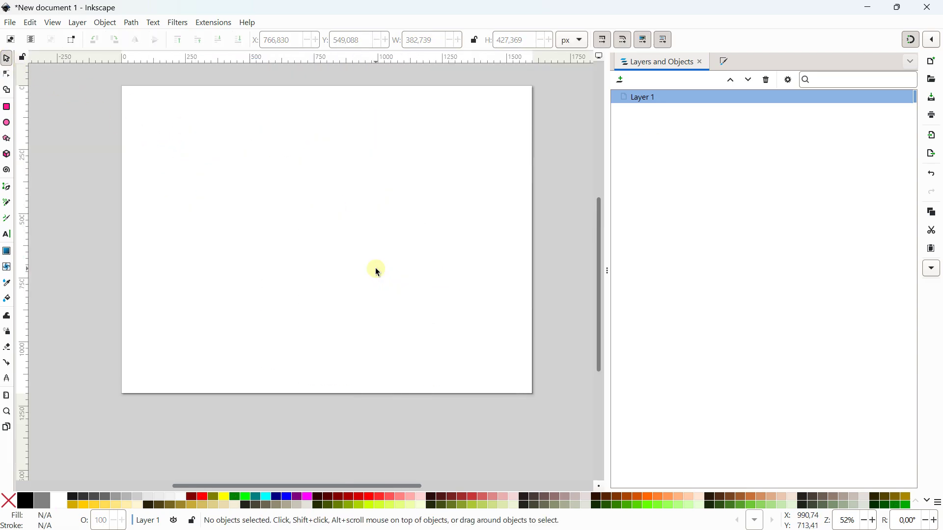
Draw a green rectangle about 1600 × 401 px across the bottom of the page and convert it to a path.
left_click(10, 105)
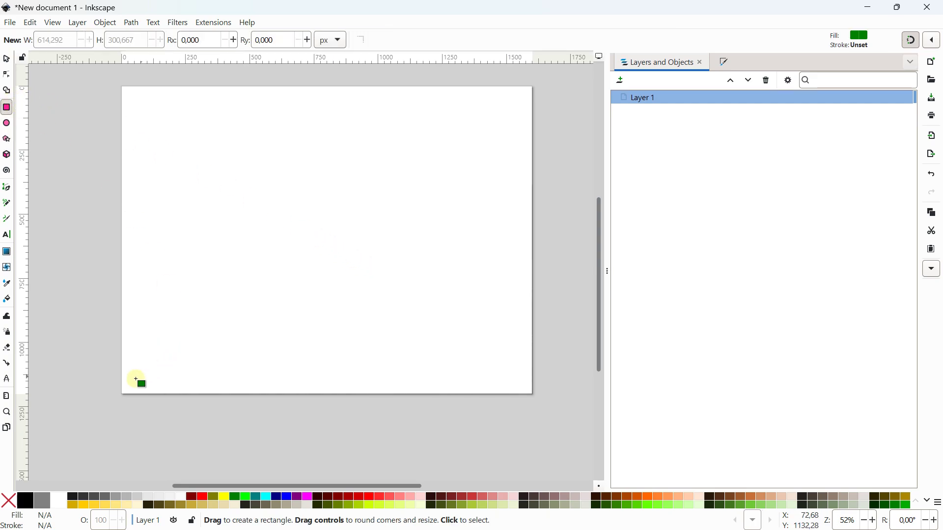
mouse_move(122, 395)
left_mouse_down()
mouse_move(390, 300)
mouse_move(533, 292)
left_mouse_up()
left_click(6, 59)
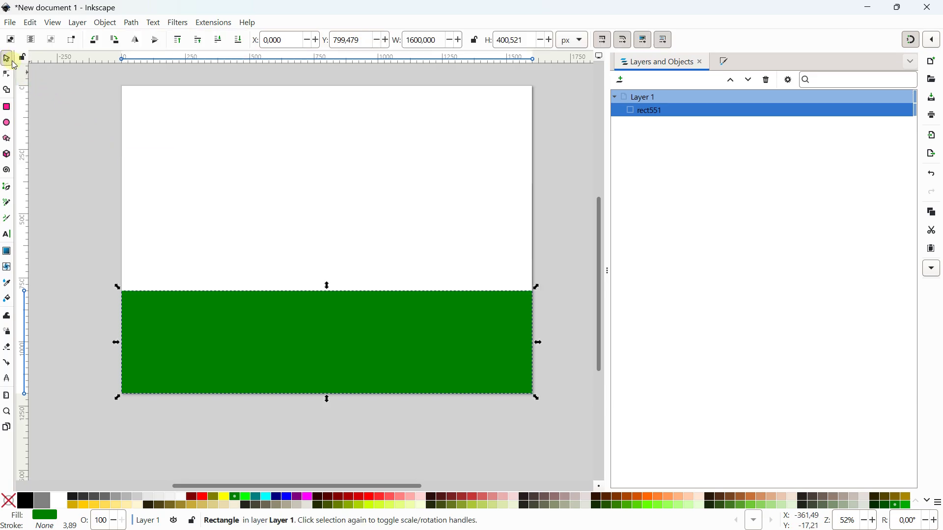
left_click(131, 23)
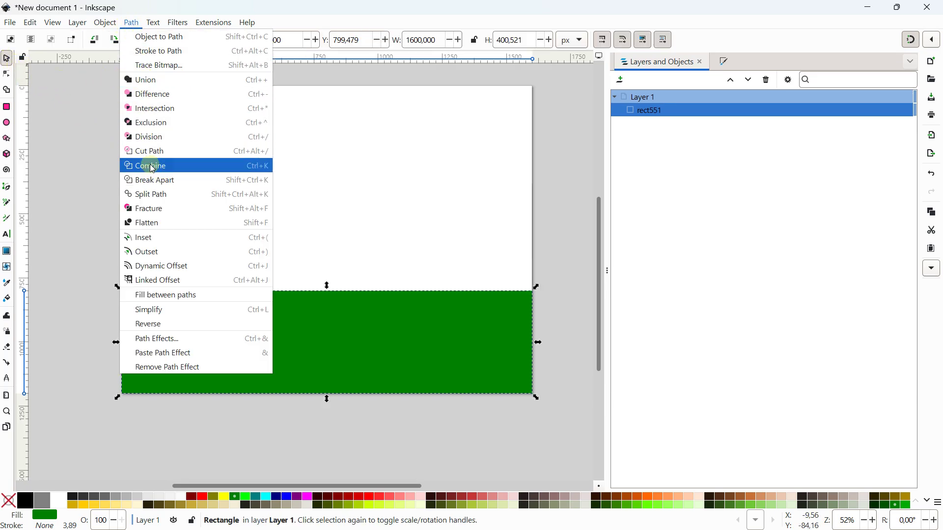
left_click(147, 36)
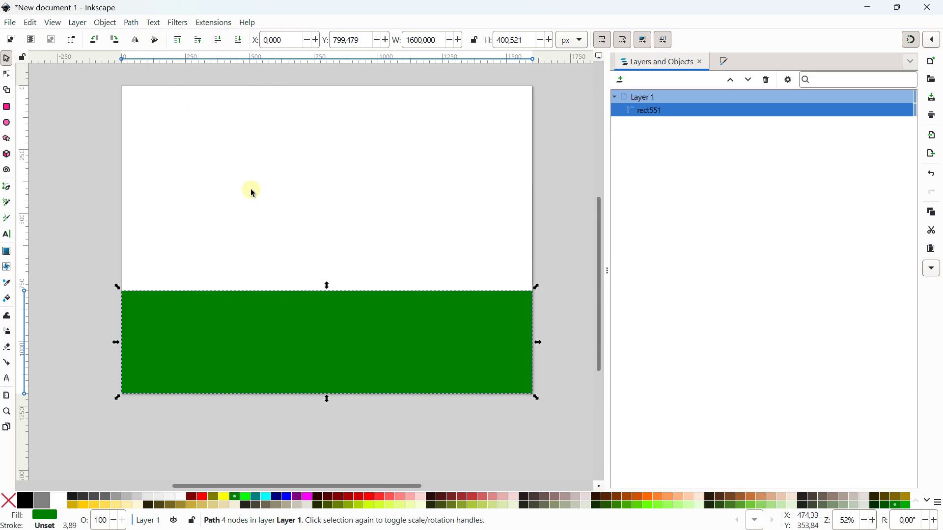
Add two nodes to the green path's top edge, placing one at about X 574, Y 713 px and the other at about X 1048, Y 944 px.
left_click(284, 298)
double_click(282, 297)
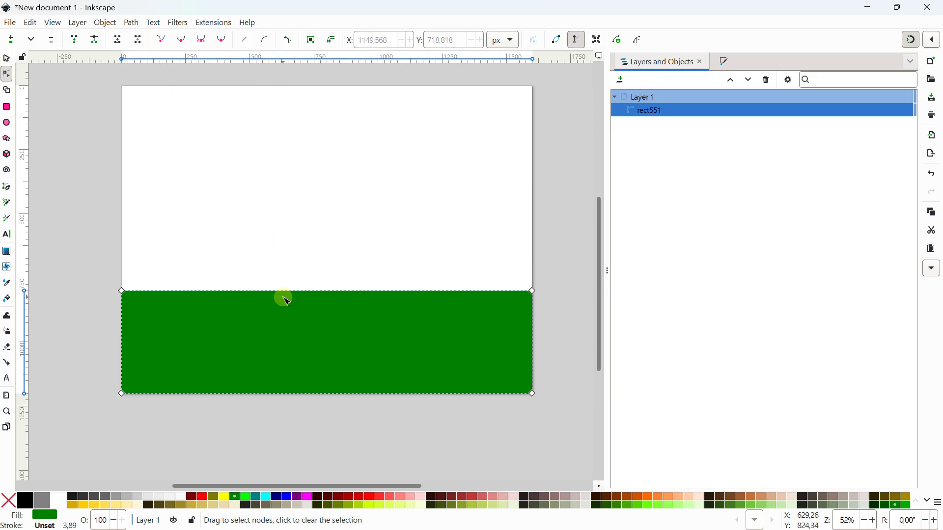
double_click(278, 295)
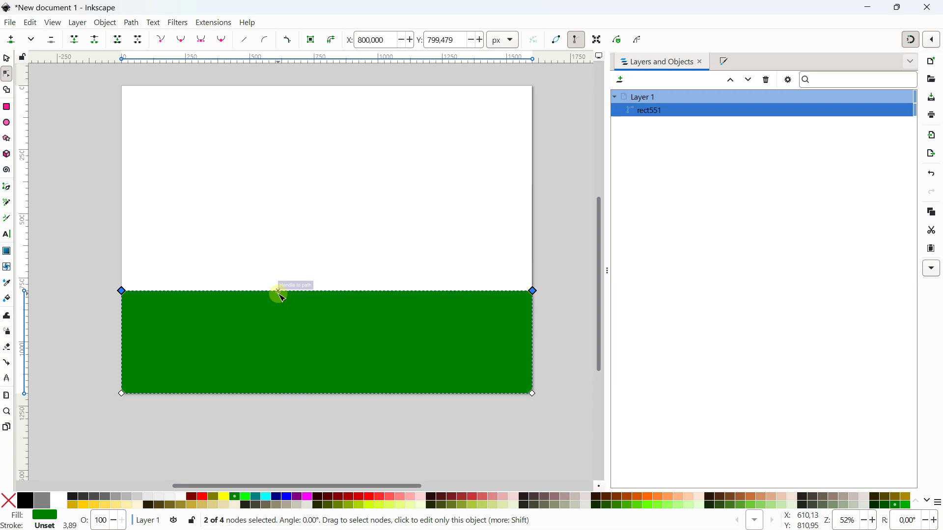
left_click_drag(278, 294, 272, 316)
double_click(385, 304)
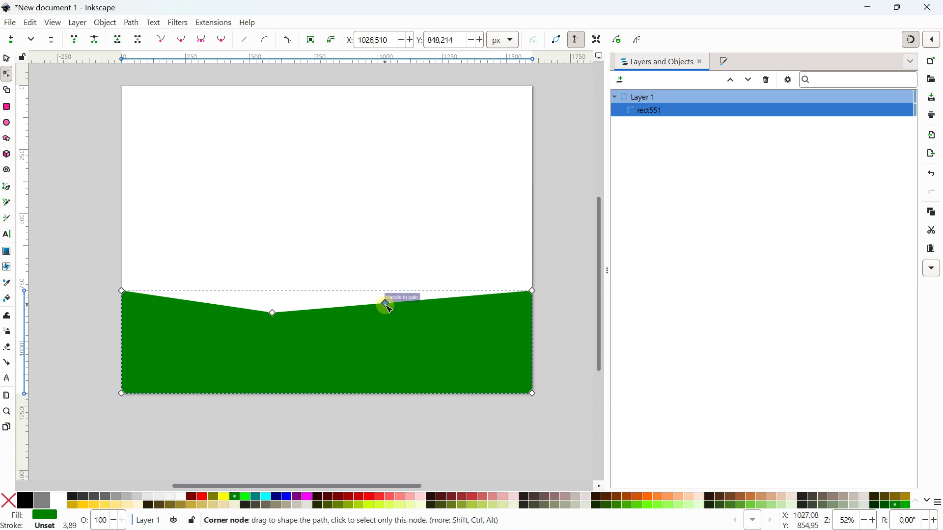
left_click_drag(385, 304, 386, 274)
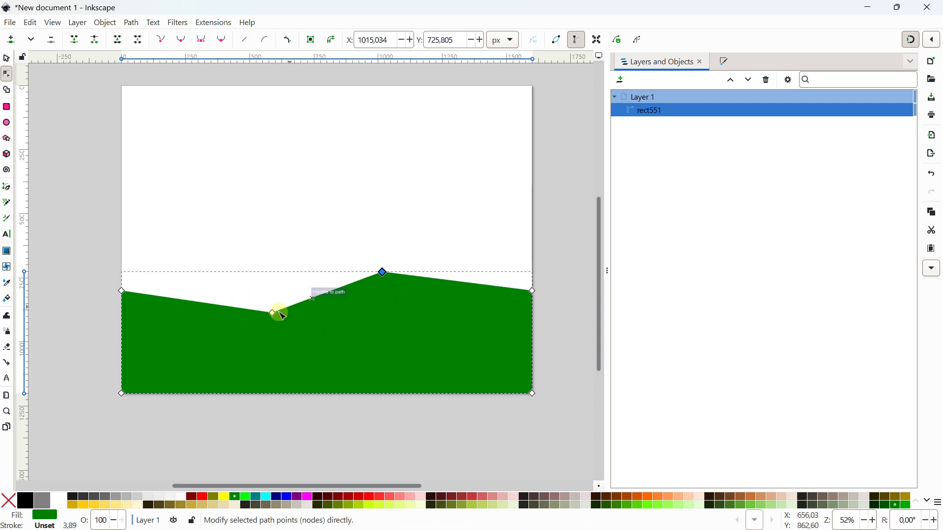
left_click_drag(273, 313, 269, 268)
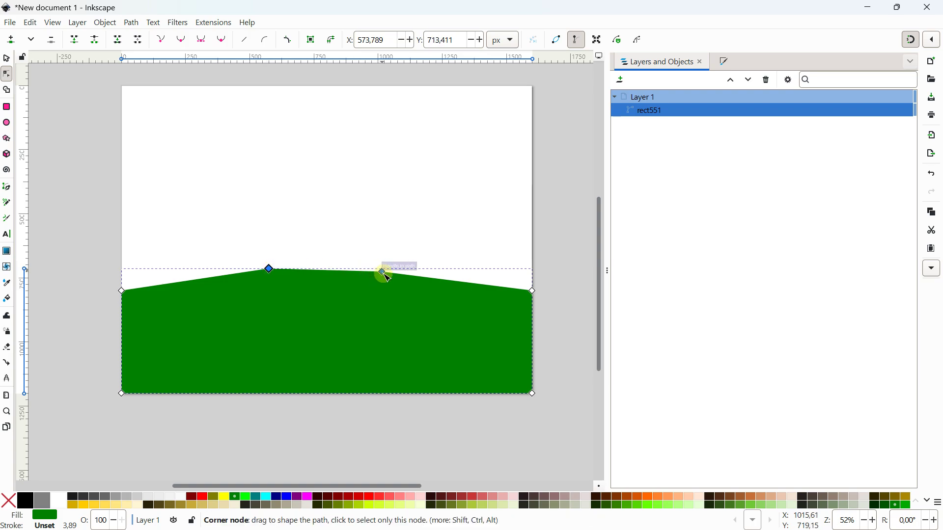
left_click_drag(383, 273, 391, 328)
Make the two added top-edge nodes smooth so the green path's upper edge forms a wave.
left_click(270, 269)
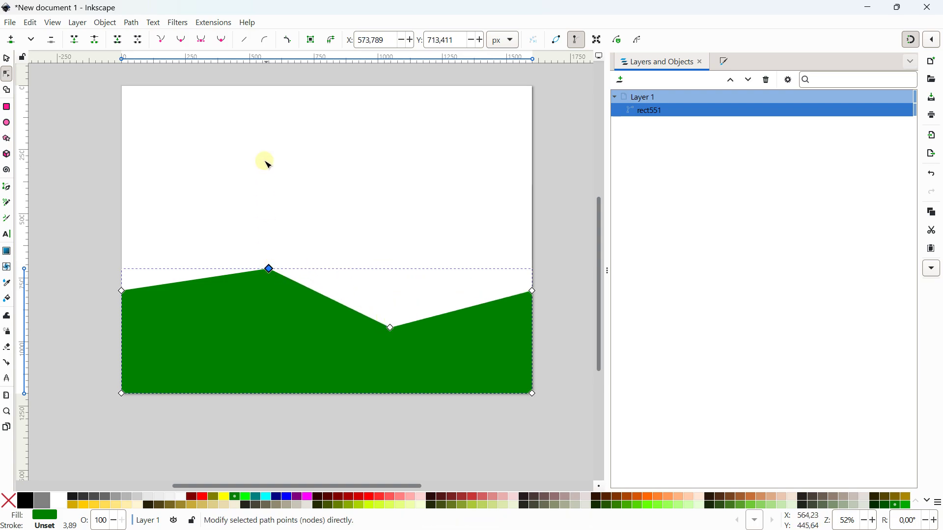
left_click(185, 43)
left_click(391, 328)
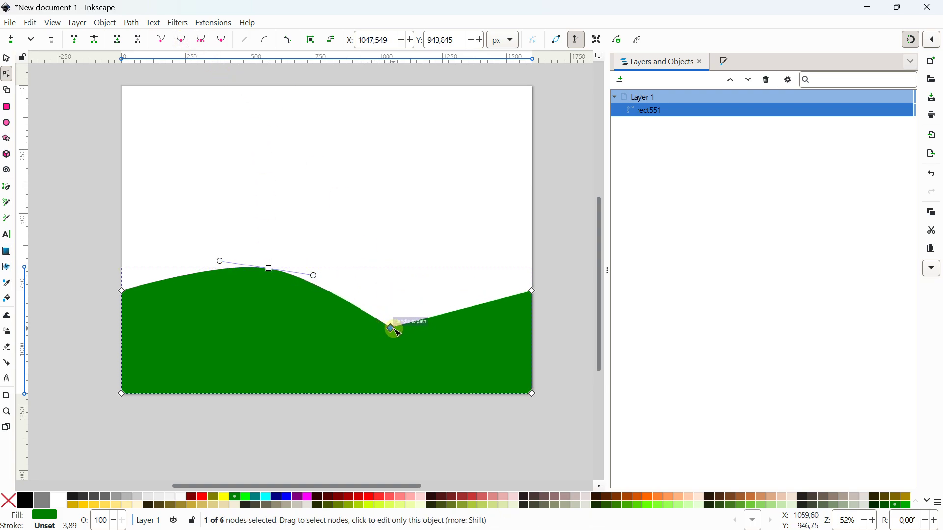
left_click(201, 42)
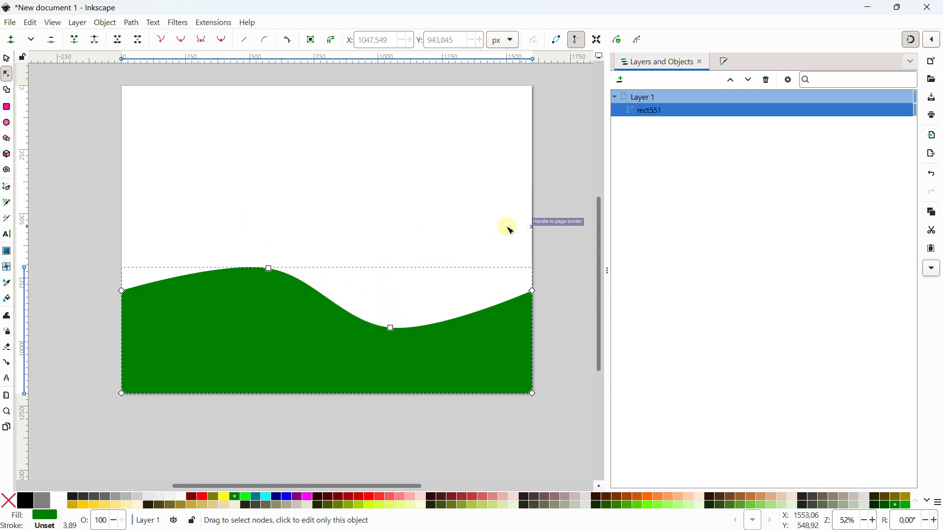
Flatten the wave by moving its crest node to about X 572, Y 757 px and its trough node to about X 1059, Y 906 px.
left_click_drag(270, 270, 273, 284)
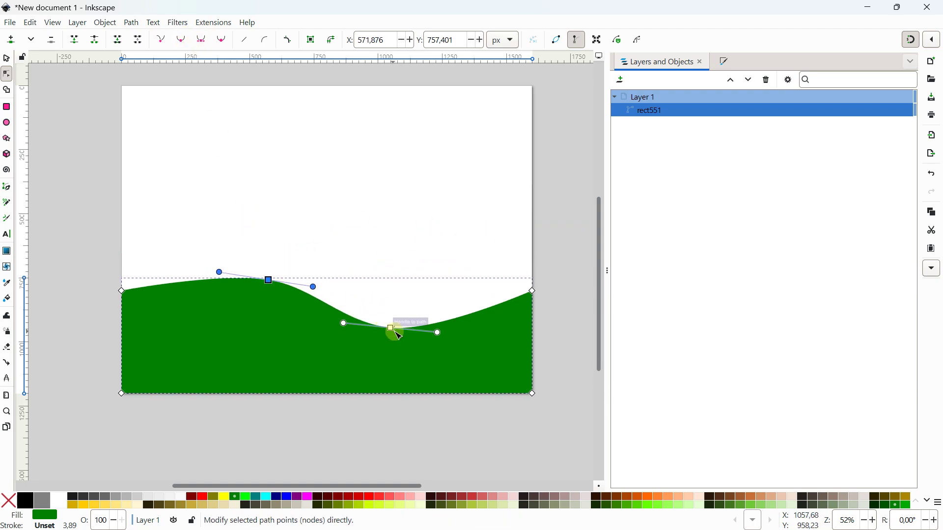
left_click_drag(391, 328, 394, 319)
left_click(565, 267)
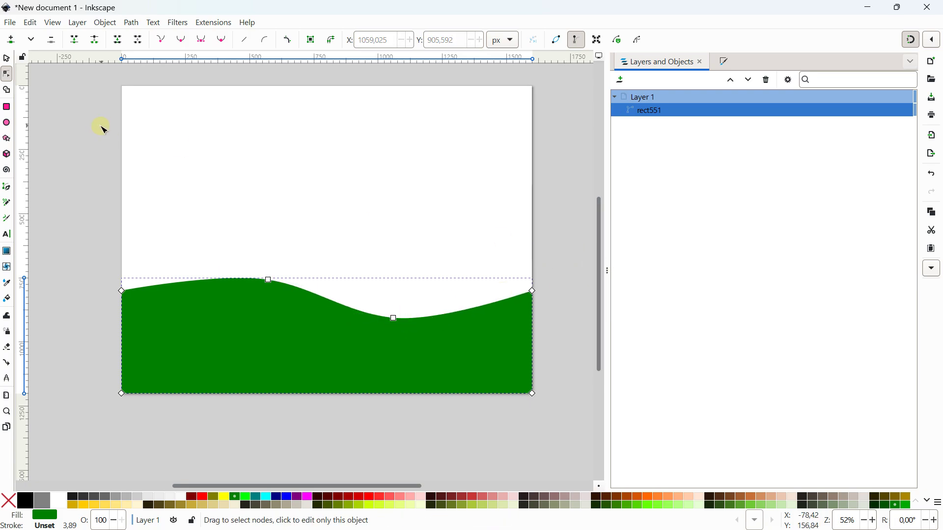
left_click(104, 149)
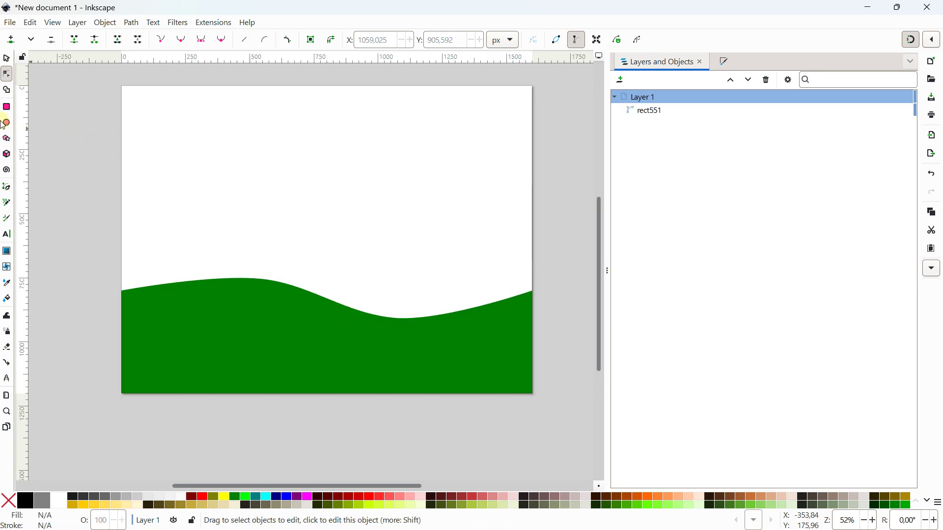
left_click(7, 190)
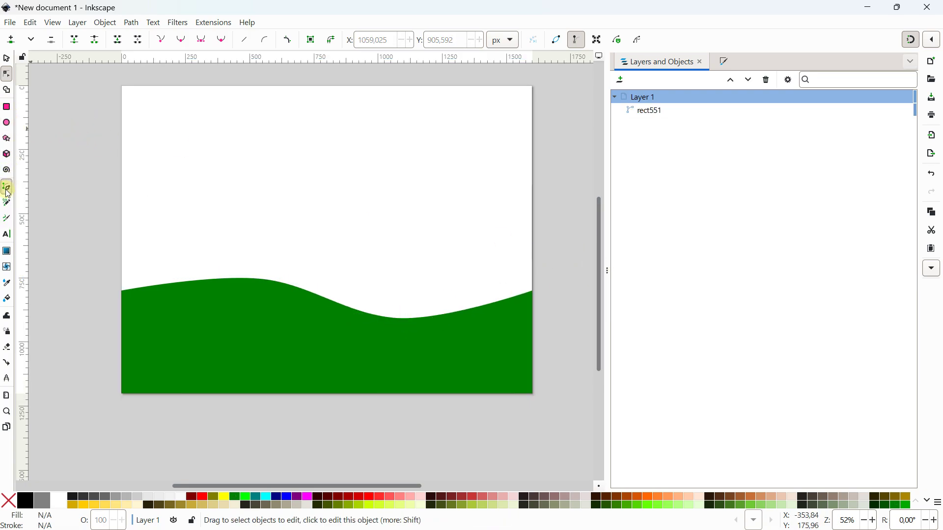
left_click(533, 395)
left_click(121, 395)
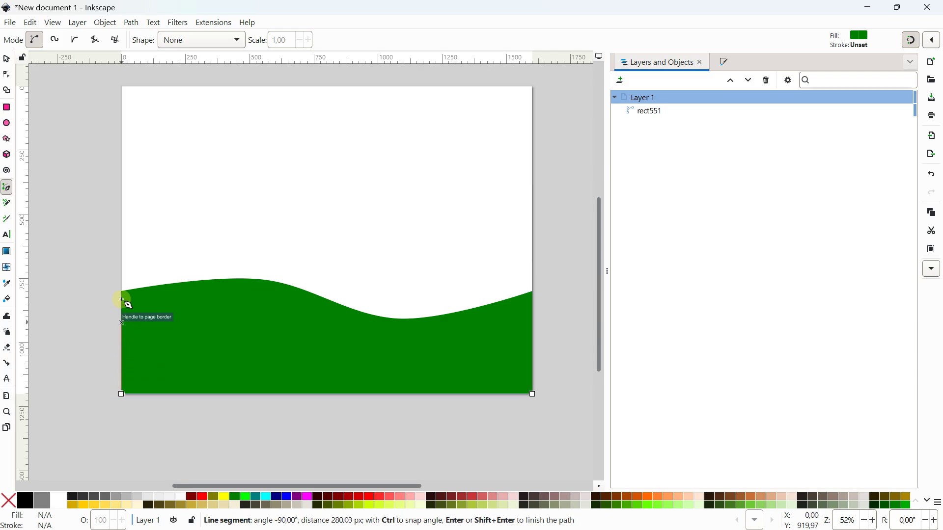
left_click(10, 61)
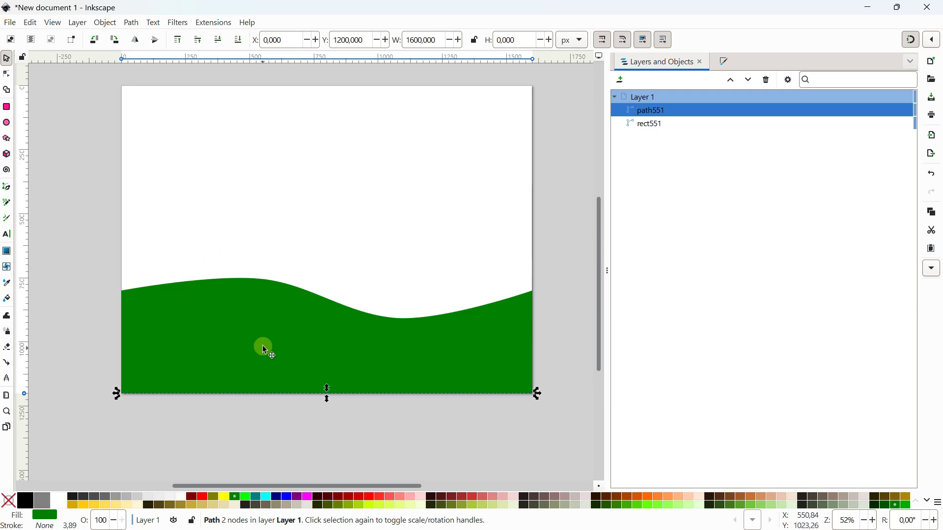
key("Delete")
Apply bright green to the hill and undo that recolouring, so the Rectangle tool's fill for new shapes is bright green.
left_click(6, 108)
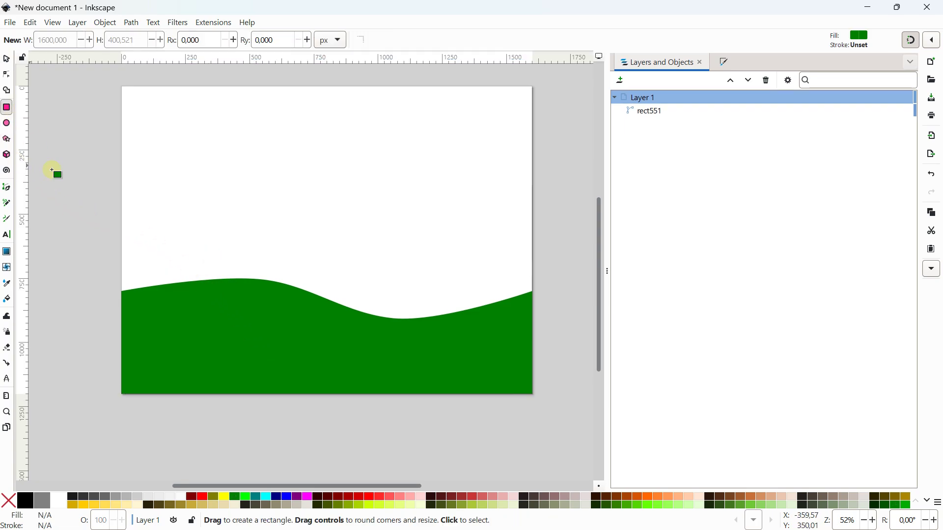
left_click(122, 395)
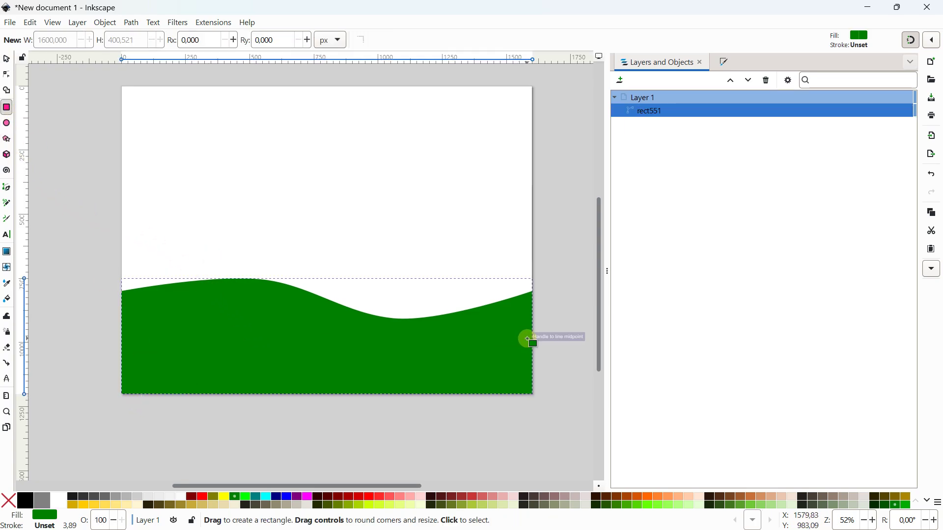
left_click(246, 497)
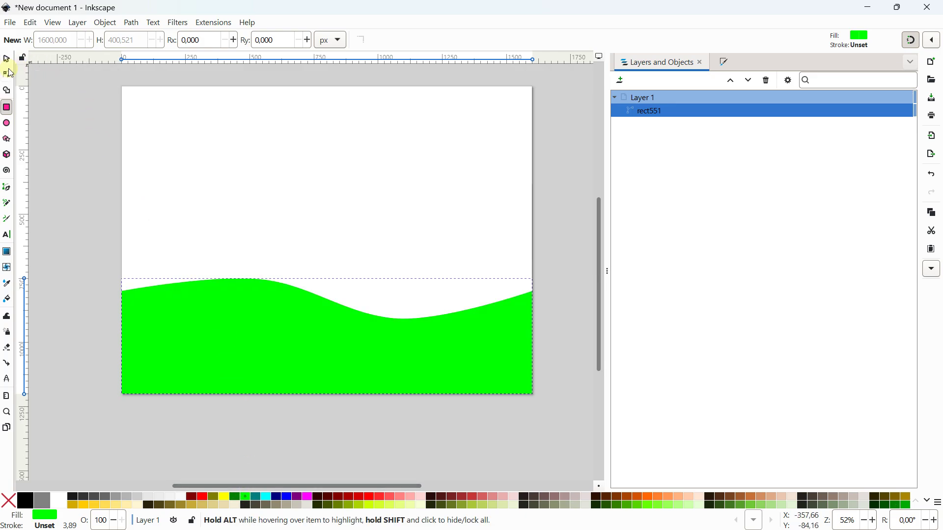
left_click(30, 23)
left_click(29, 36)
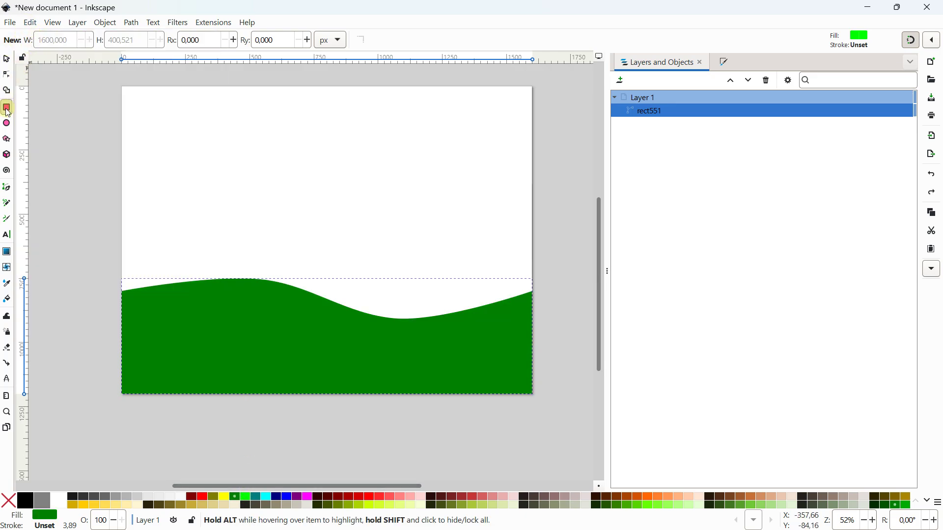
Draw a bright green rectangle across the bottom of the page and stretch it upward to about 1600 × 237 px.
left_click_drag(122, 394, 532, 342)
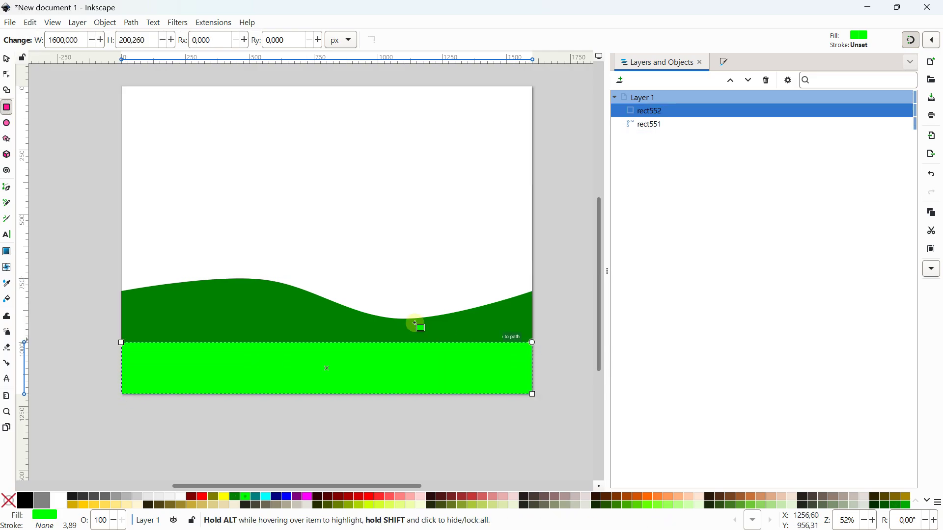
left_click(9, 55)
left_click_drag(329, 336, 329, 329)
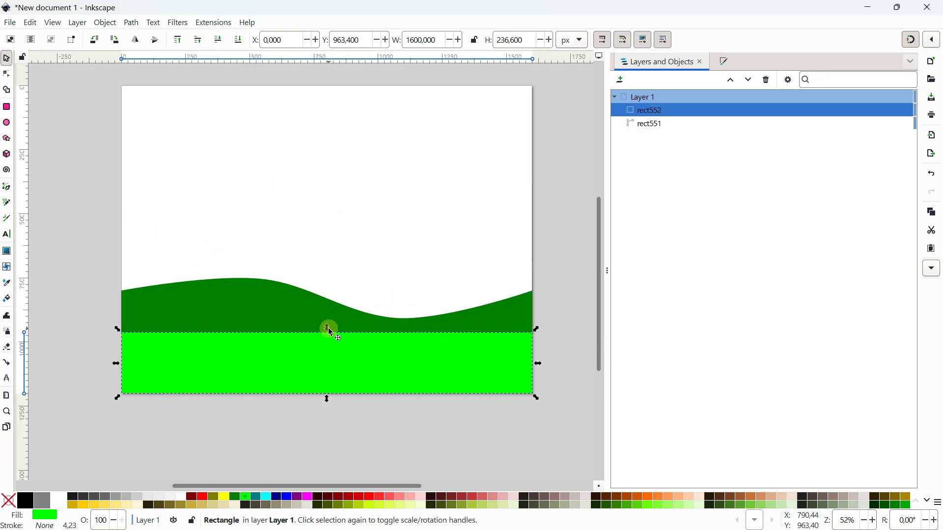
Convert the bright green rectangle to a path and show its nodes for editing.
left_click(132, 23)
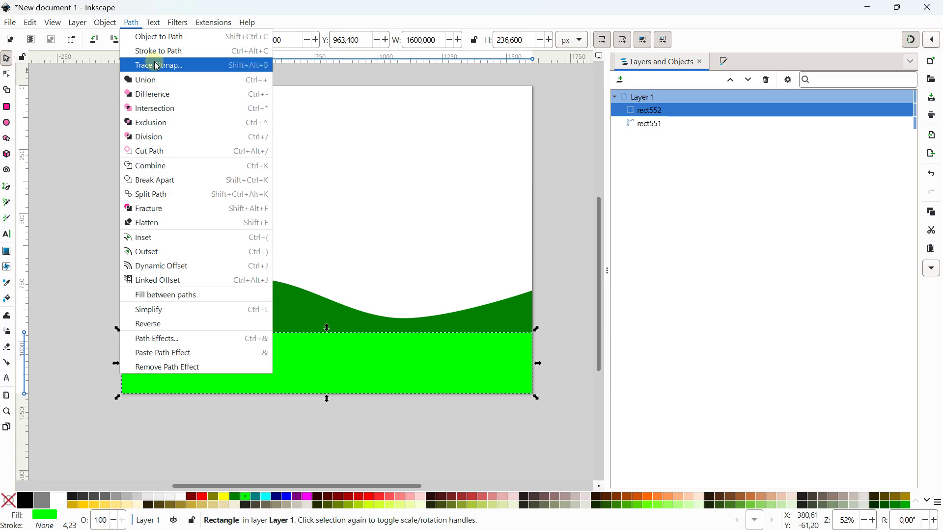
left_click(157, 37)
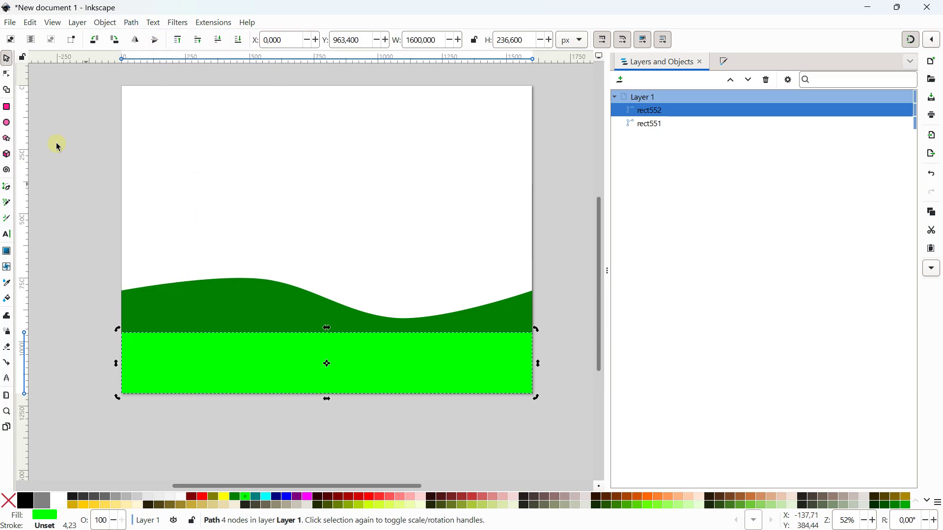
left_click(7, 75)
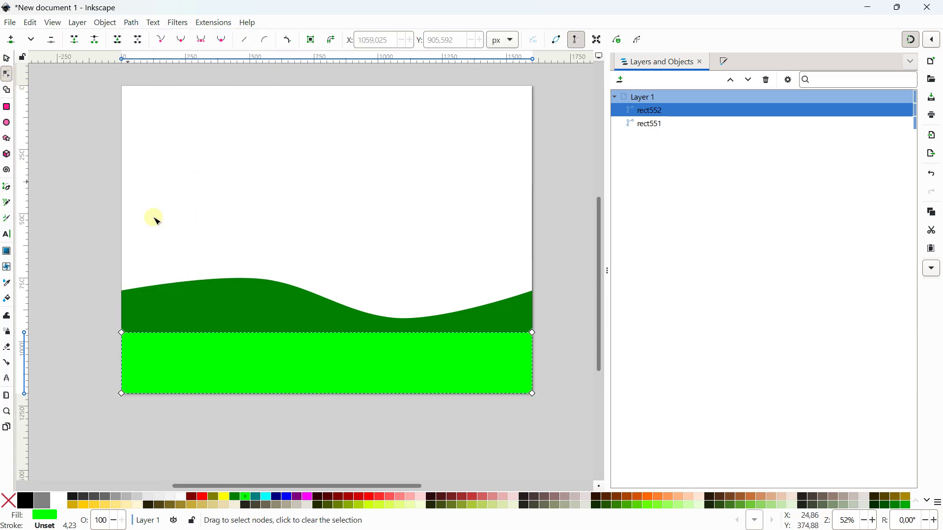
Add two nodes to the bright green shape's upper edge, at about X 467, Y 887 px and X 1098, Y 1005 px.
double_click(248, 333)
left_click_drag(248, 333, 242, 314)
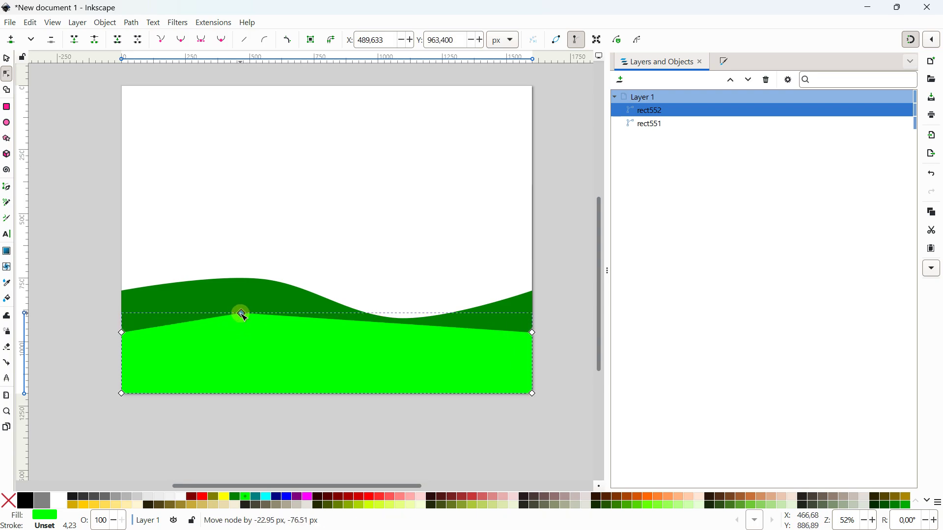
double_click(405, 324)
left_click_drag(405, 325, 403, 342)
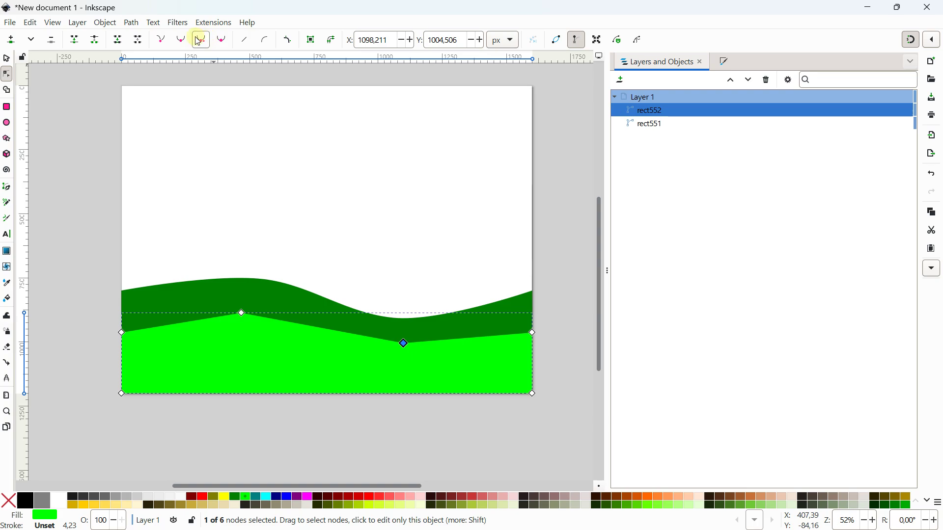
Smooth both added nodes and move the crest node to about X 388, Y 849 px.
left_click(199, 40)
left_click(242, 312)
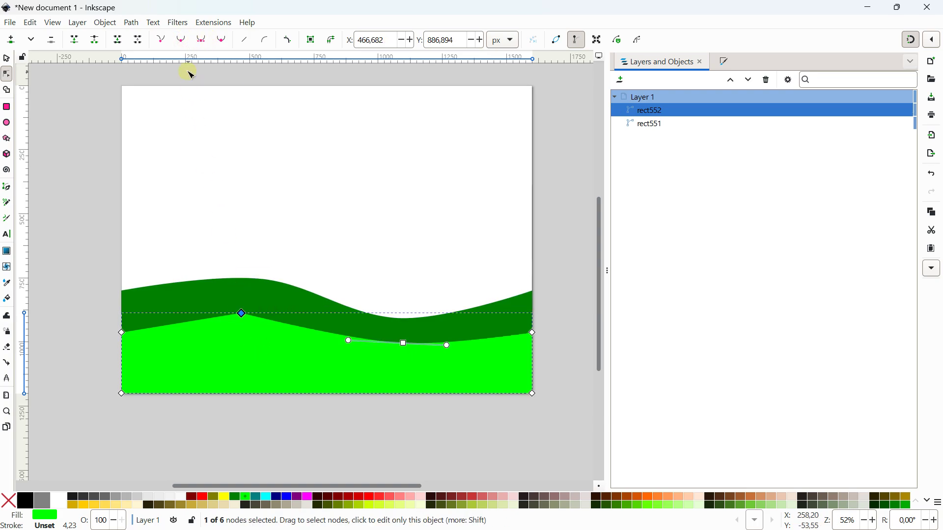
left_click(186, 45)
left_click_drag(242, 312, 223, 304)
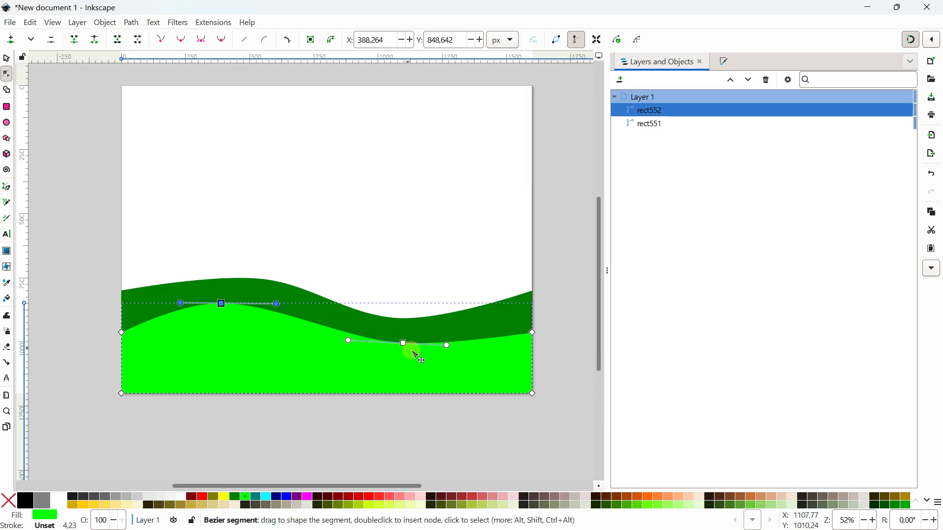
left_click_drag(404, 343, 400, 339)
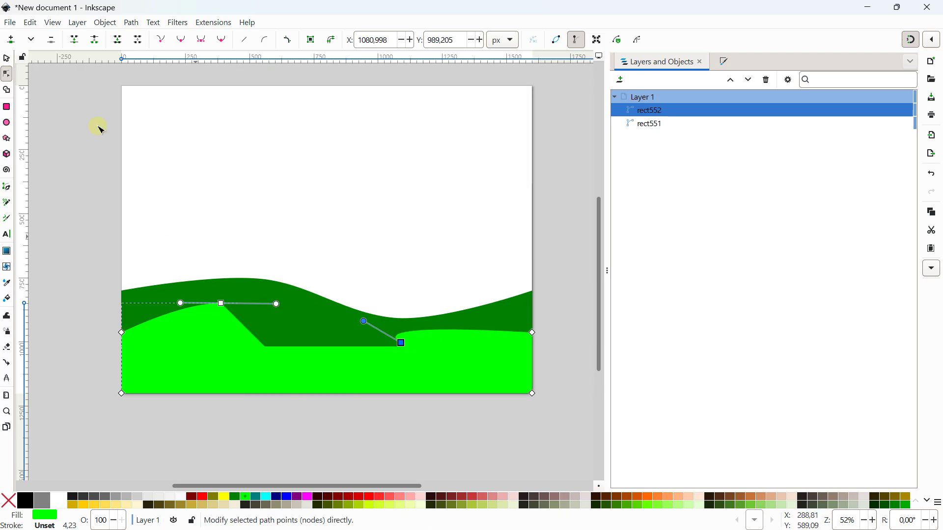
left_click(30, 22)
left_click(37, 41)
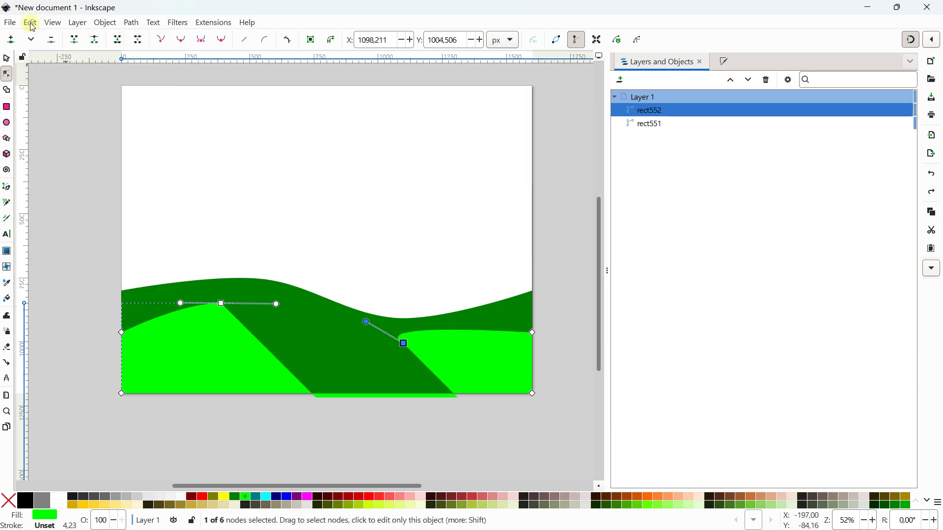
left_click(30, 23)
left_click(37, 37)
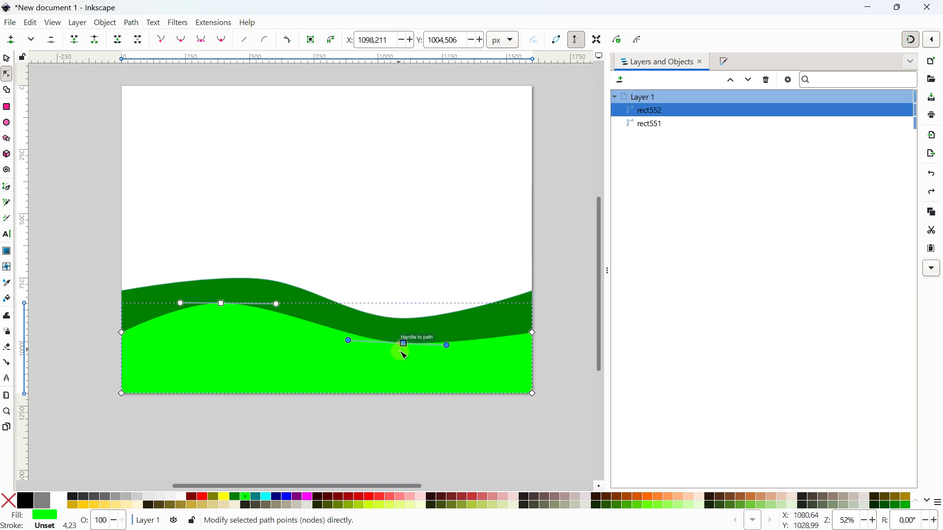
Lower the bright green hill's trough node to about X 1104, Y 1041 px and deselect the hill.
left_click_drag(404, 343, 406, 353)
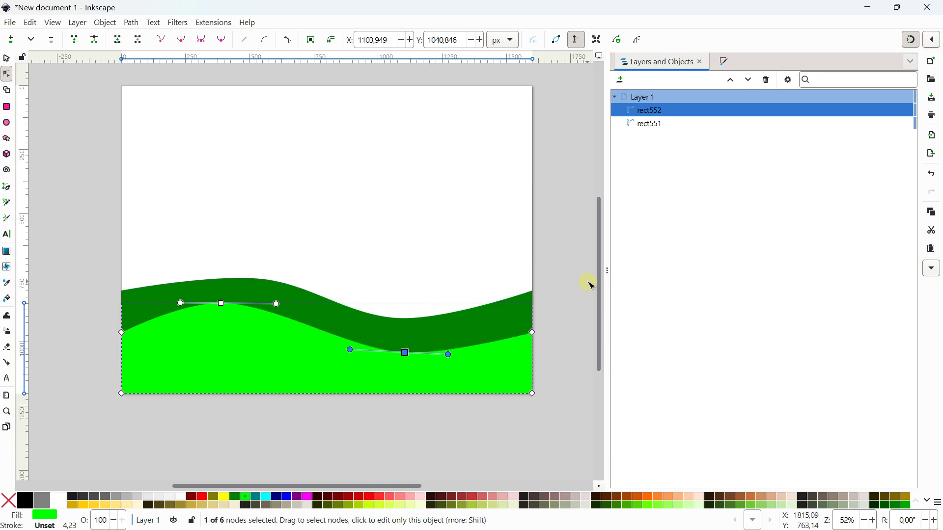
left_click(578, 279)
left_click(63, 144)
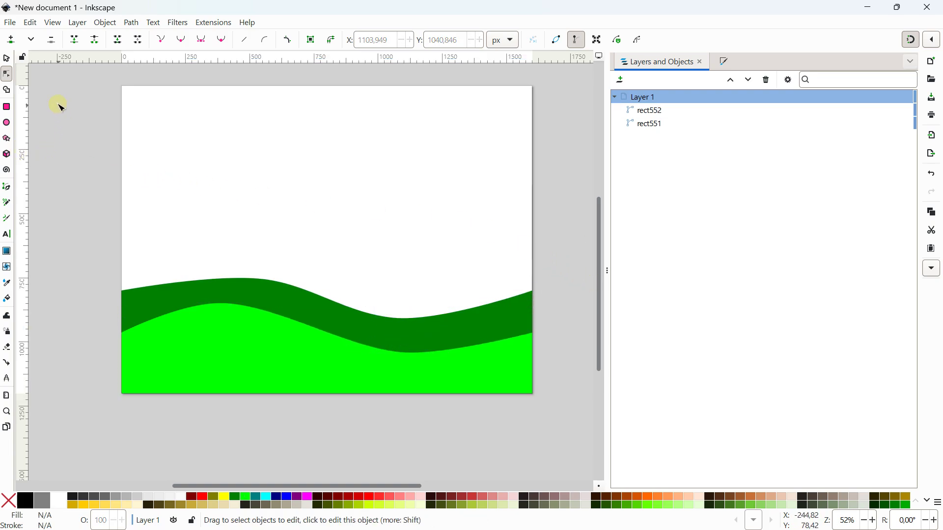
Delete the dark green hill and the bright green hill from the page.
left_click(10, 63)
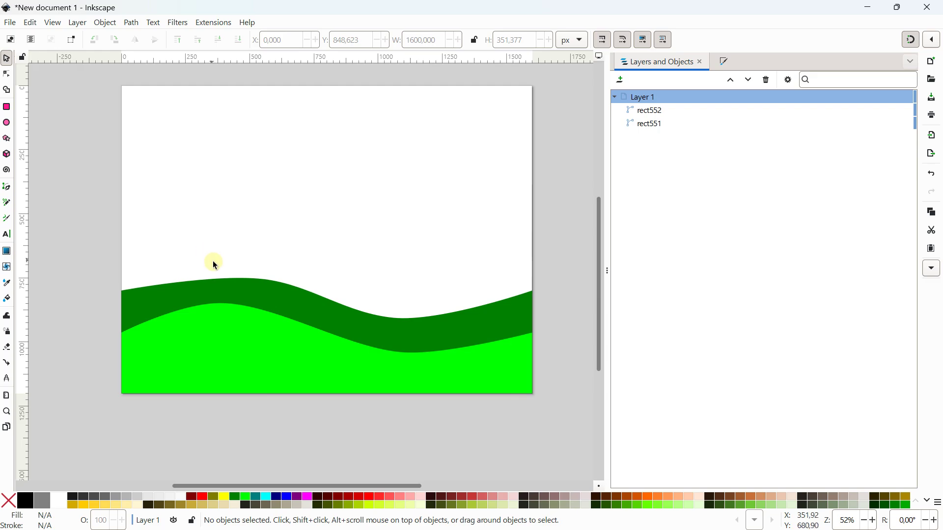
left_click(228, 287)
key("Delete")
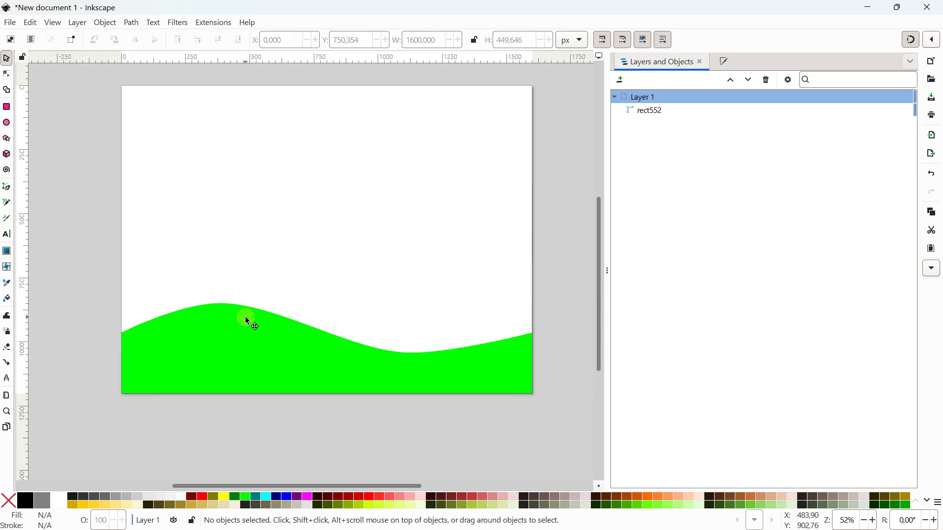
left_click(246, 320)
key("Delete")
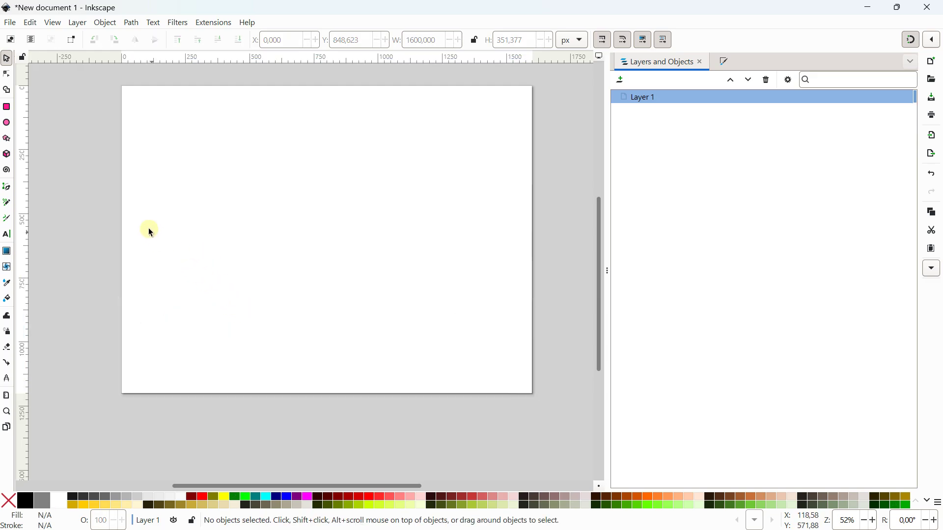
Draw a bright green rectangle about 861 × 383 px and move it to about X 174, Y 162 px.
left_click(6, 107)
left_click_drag(185, 159, 405, 257)
left_click(7, 59)
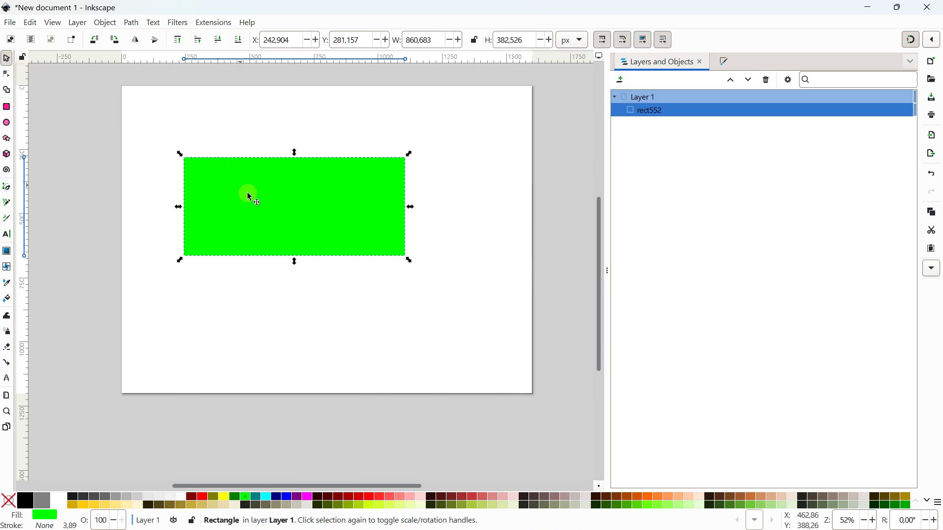
scroll(265, 216, "up", 1)
left_click_drag(267, 212, 291, 229)
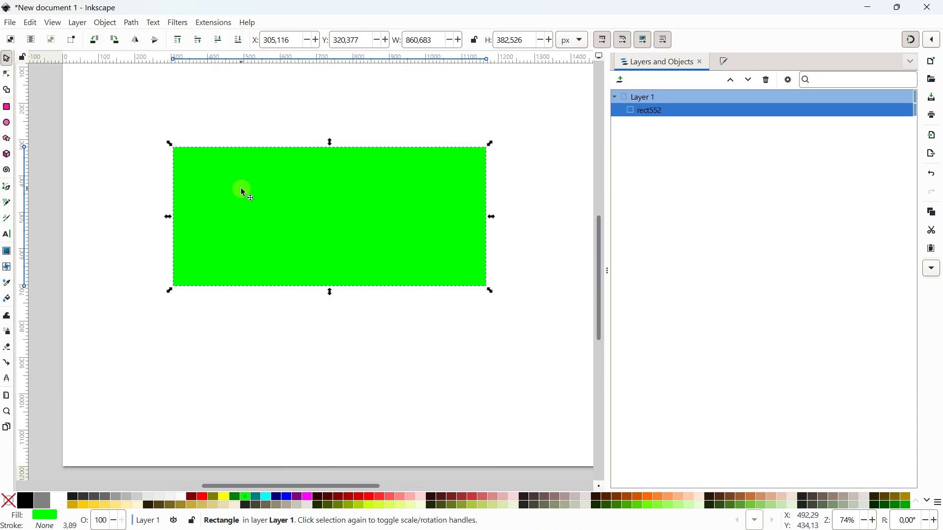
left_click_drag(264, 183, 216, 126)
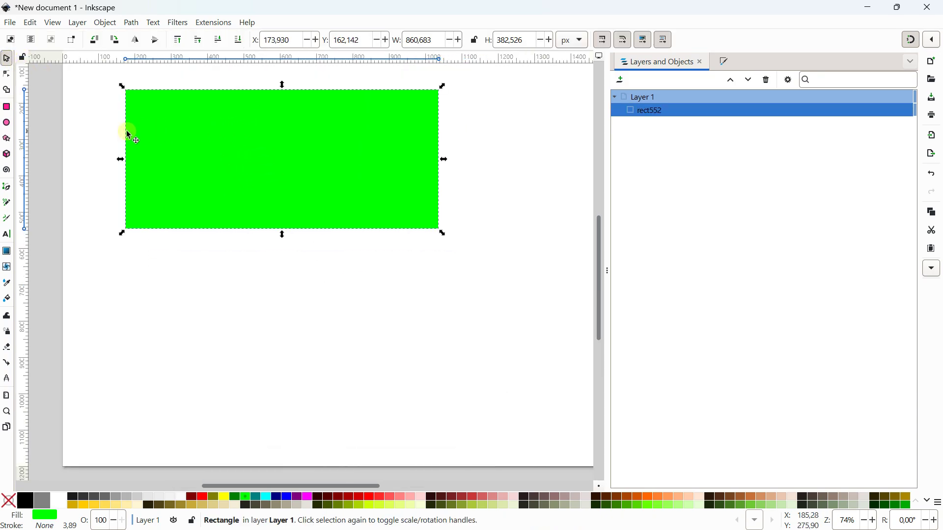
Draw a bright green ellipse about 671 × 277 px below the rectangle.
left_click(76, 131)
left_click(6, 123)
left_click_drag(236, 303, 479, 404)
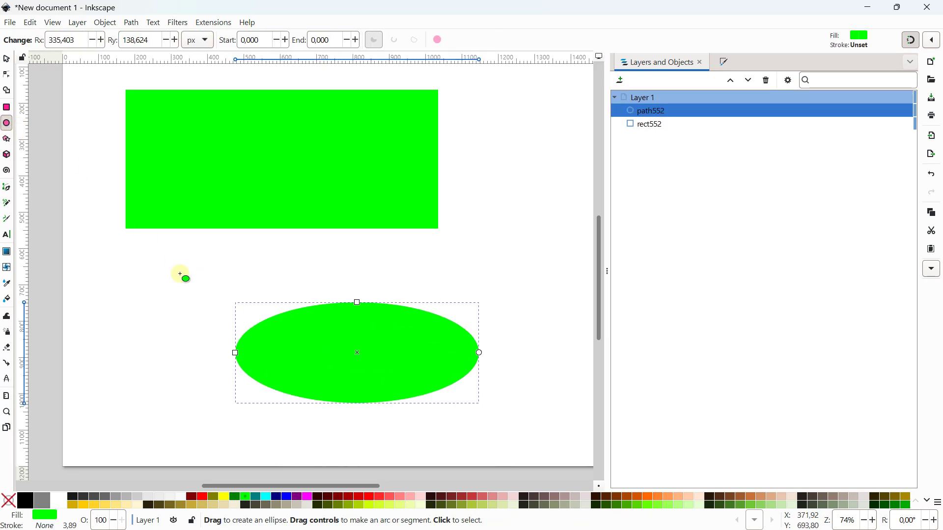
Select the rectangle and show its fill and stroke settings.
left_click(6, 59)
left_click(198, 129)
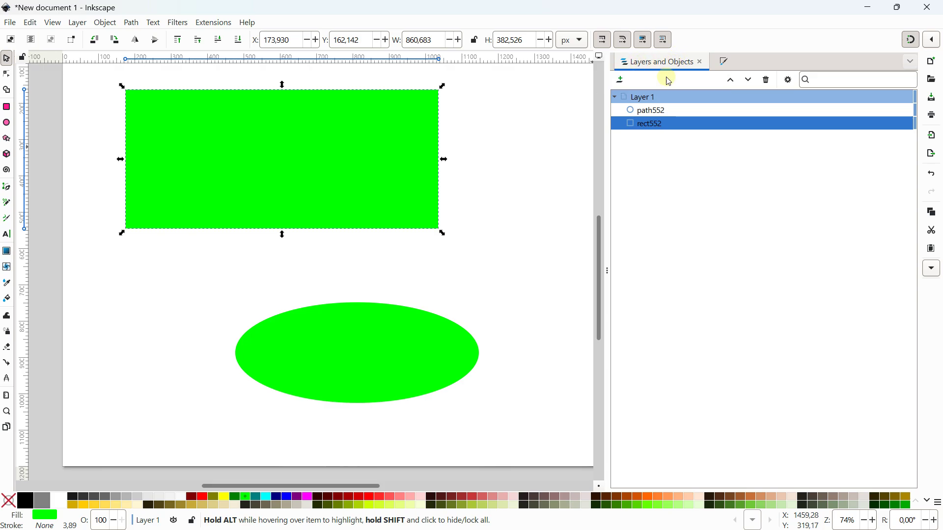
left_click(726, 63)
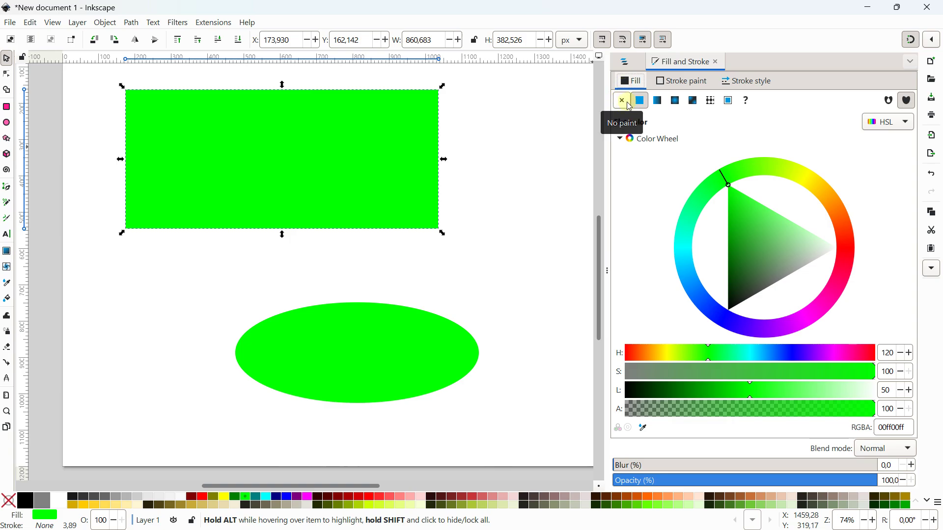
Delete the ellipse below the rectangle.
left_click(448, 289)
left_click(406, 335)
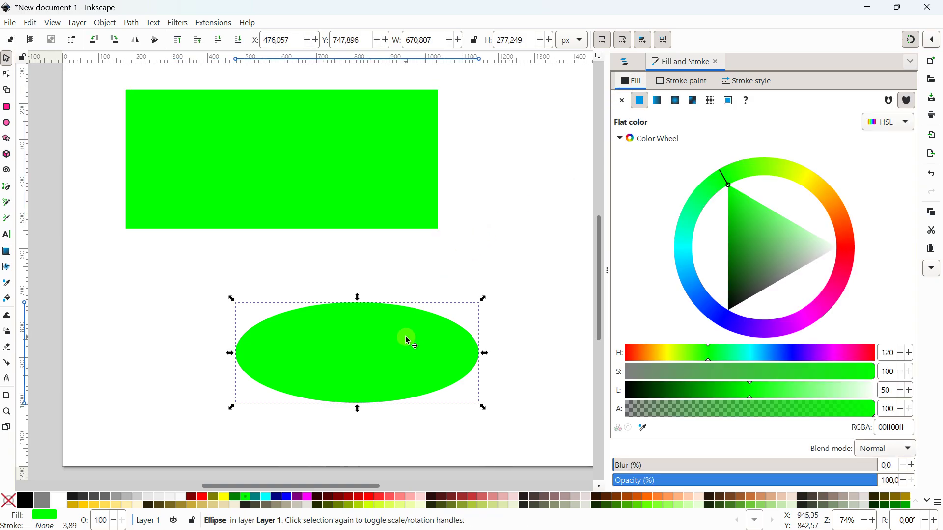
key("Delete")
Draw another bright green ellipse, about 440 × 257 px, below the rectangle and delete it.
left_click(7, 123)
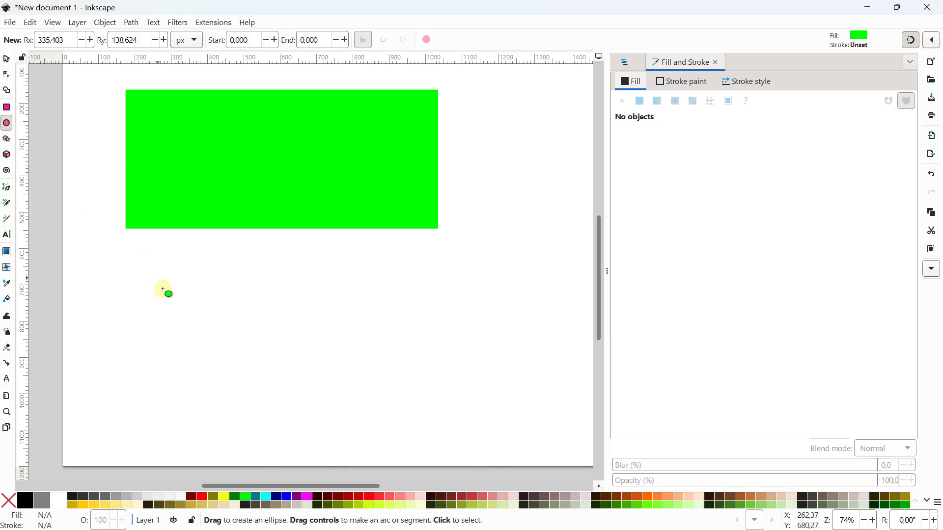
left_click_drag(165, 298, 325, 392)
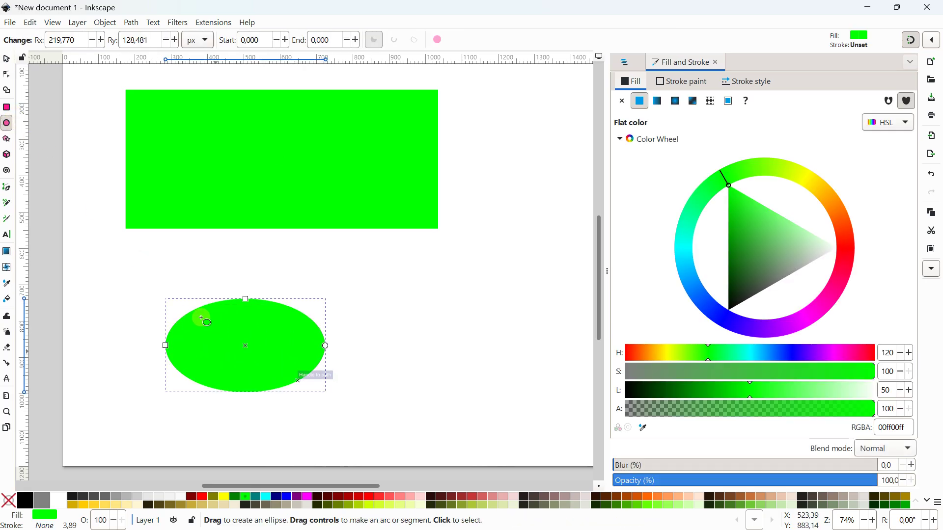
left_click(6, 59)
key("Delete")
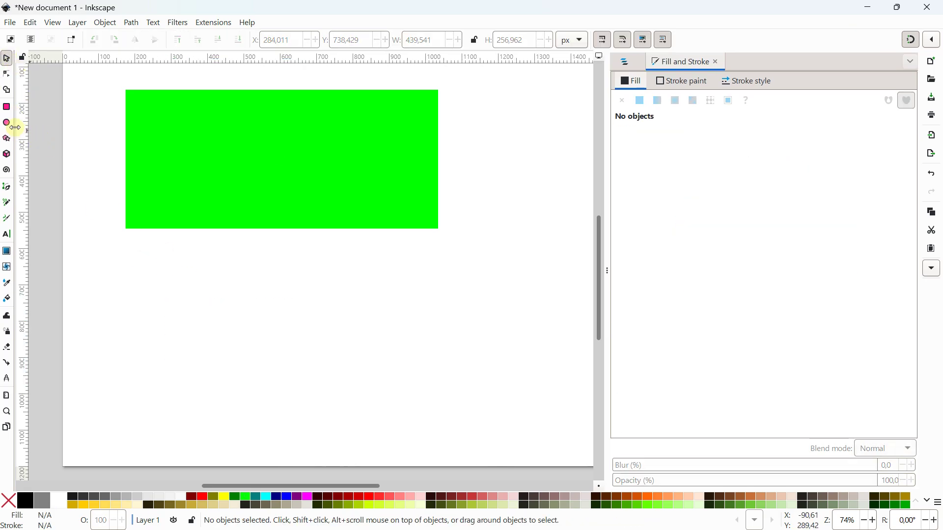
Draw an open wavy path of two curved segments below the rectangle with the Pen tool, rising towards its end.
left_click(10, 191)
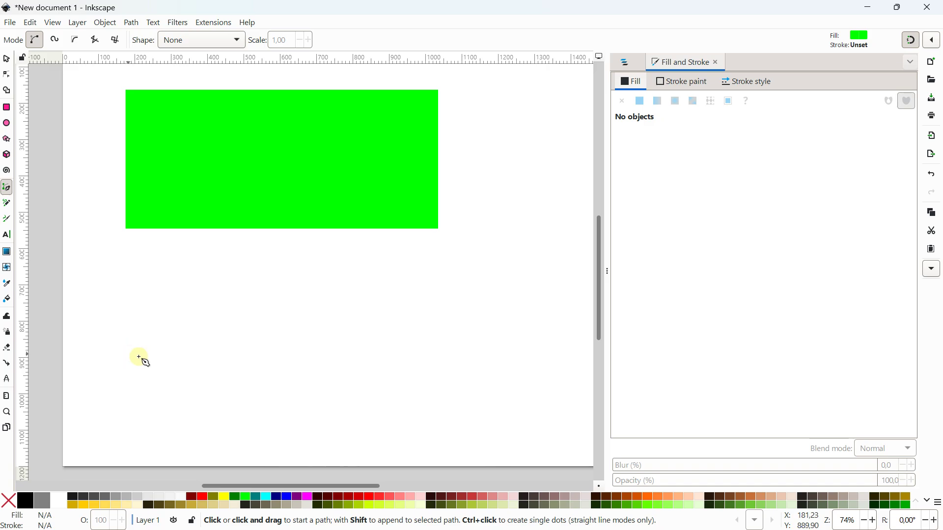
left_click(198, 359)
left_click_drag(308, 325, 371, 356)
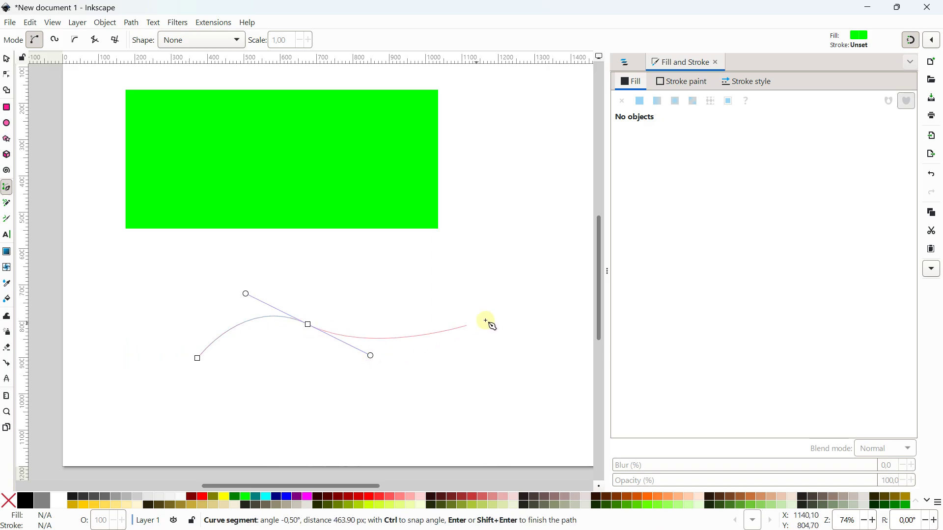
left_click_drag(520, 290, 547, 242)
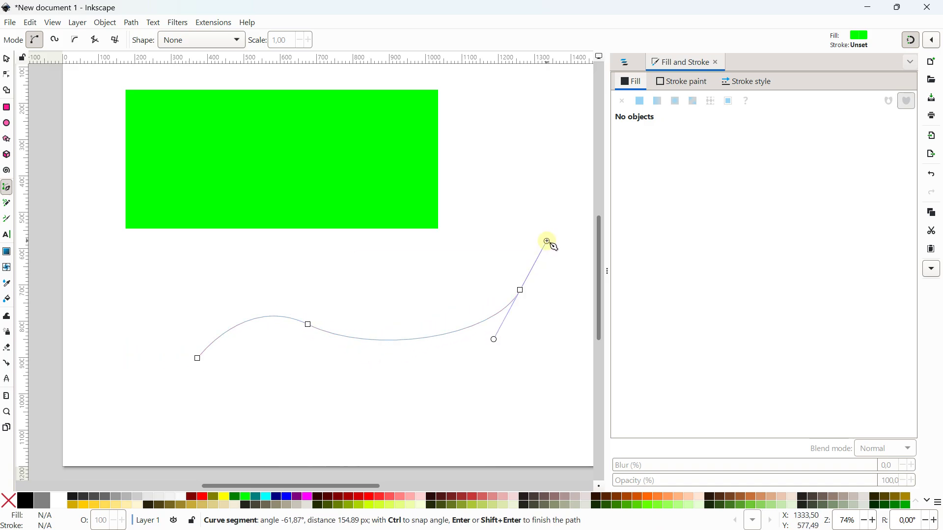
key("Return")
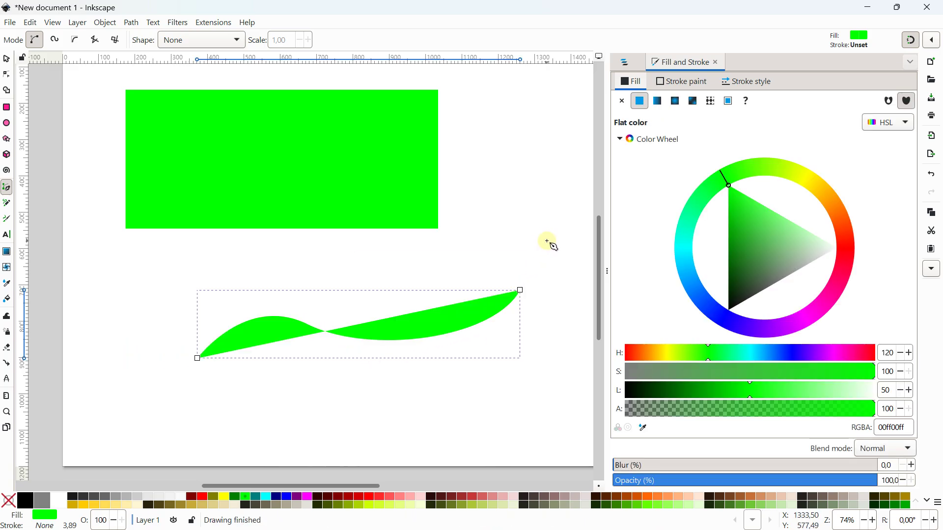
Give the wavy path a flat black stroke and try several stroke widths, ending at 10,092 mm.
left_click(679, 83)
left_click(643, 102)
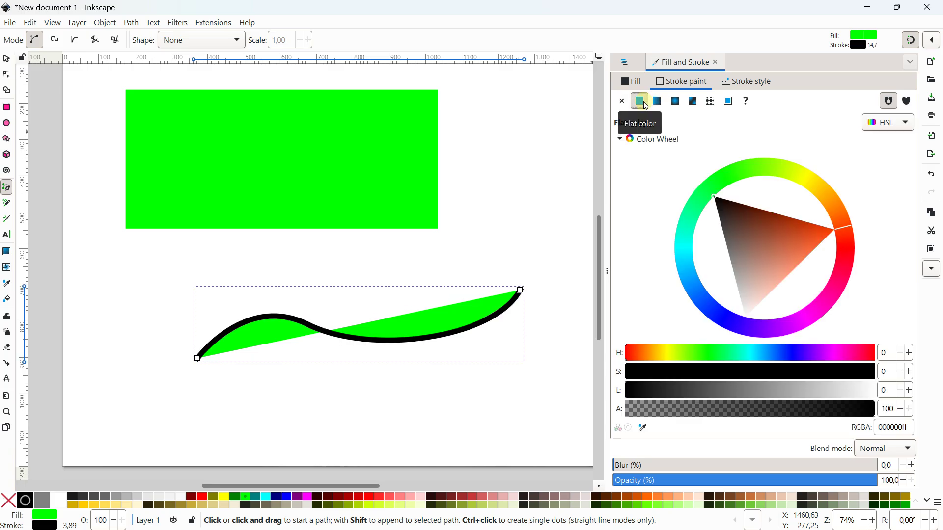
left_click(745, 86)
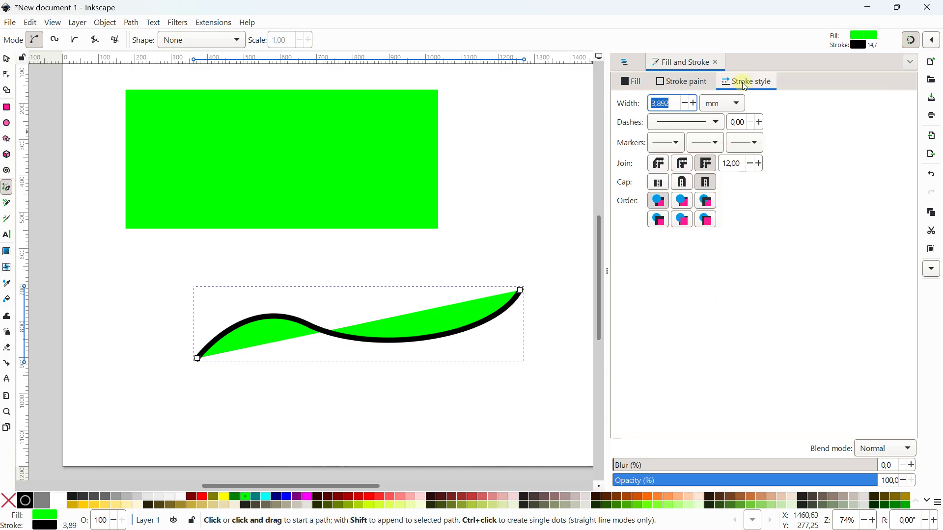
left_click(692, 104)
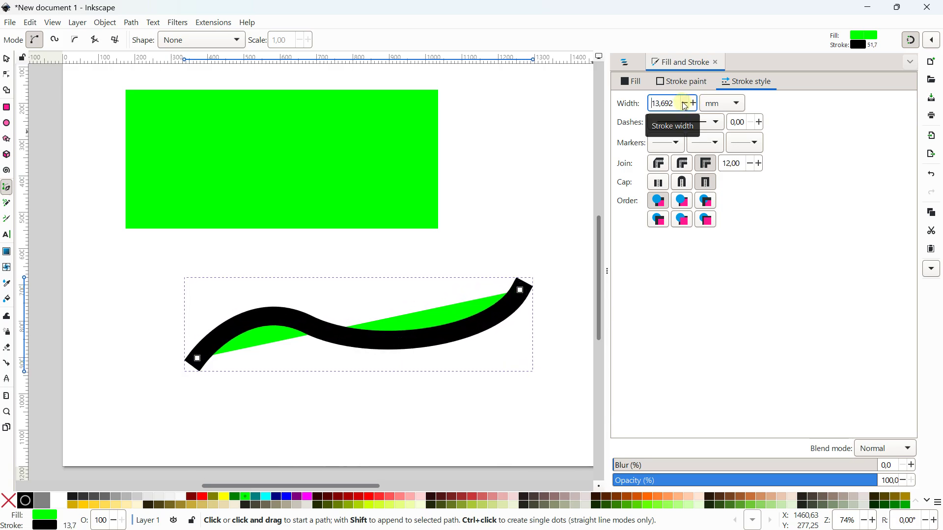
left_click(685, 103)
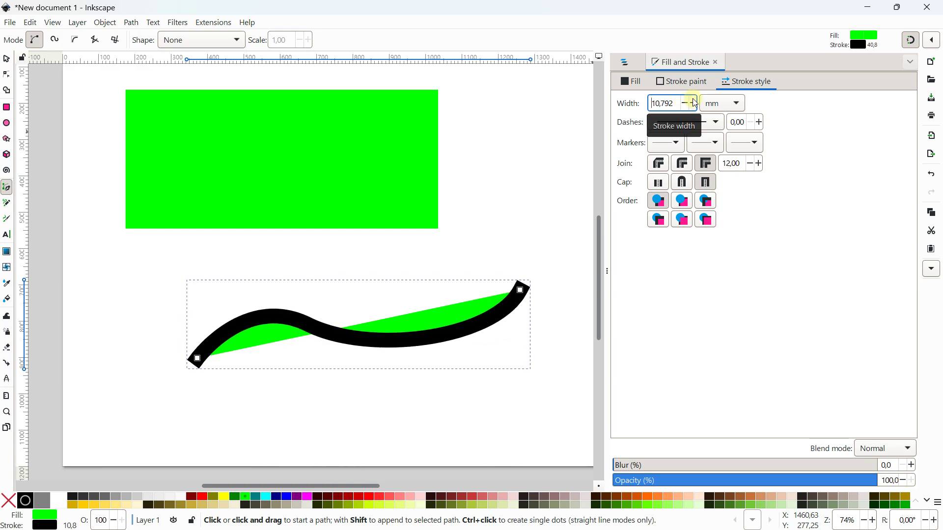
left_click(693, 102)
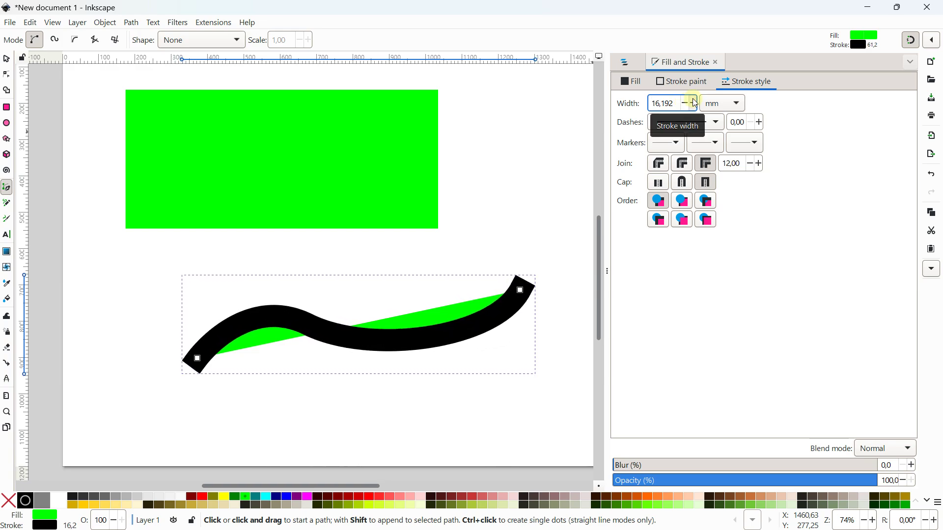
left_click(683, 105)
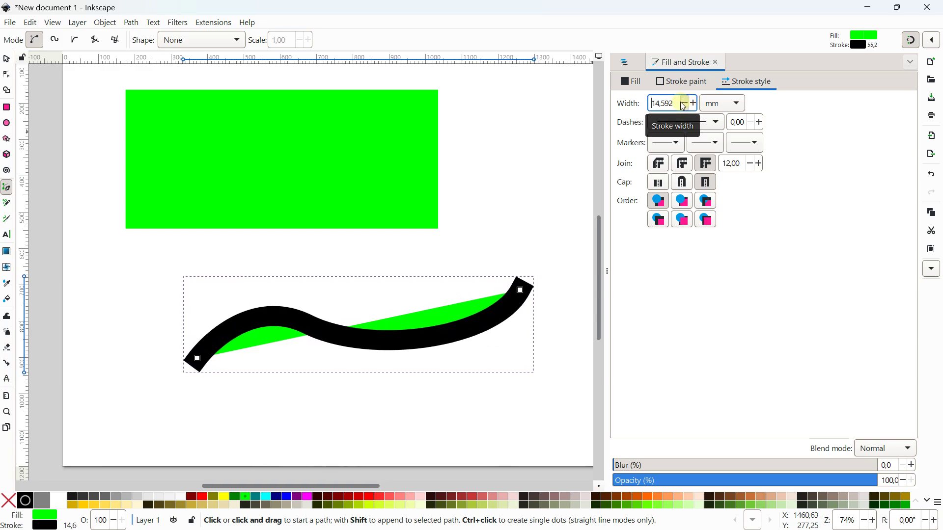
left_click(693, 102)
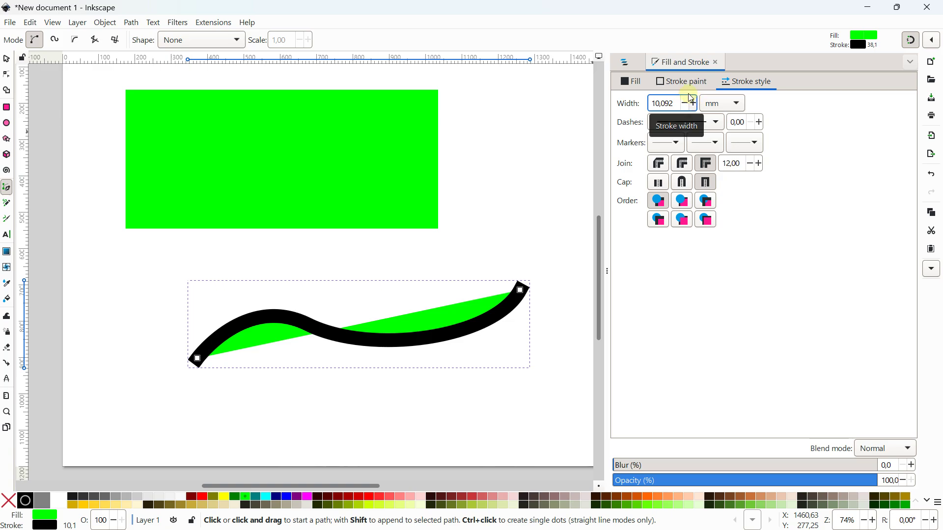
Remove the wavy path's stroke paint and restore it as a flat black colour.
left_click(679, 88)
left_click(622, 101)
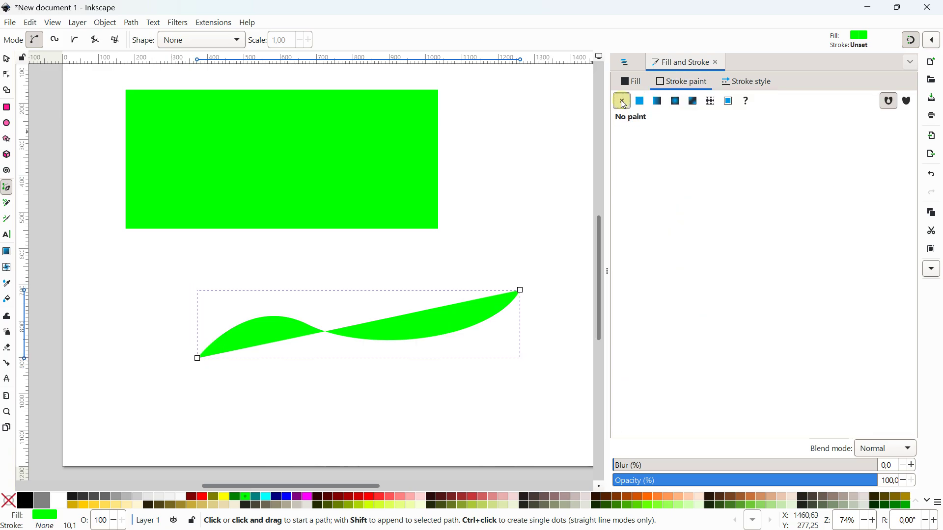
left_click(639, 99)
Remove the wavy path's fill, leaving only its stroke.
left_click(636, 85)
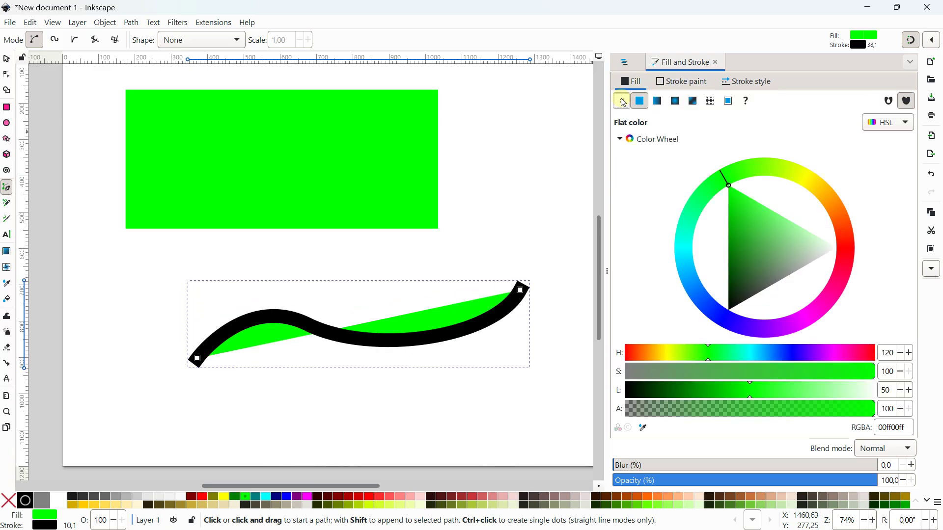
left_click(622, 101)
scroll(207, 172, "up", 1)
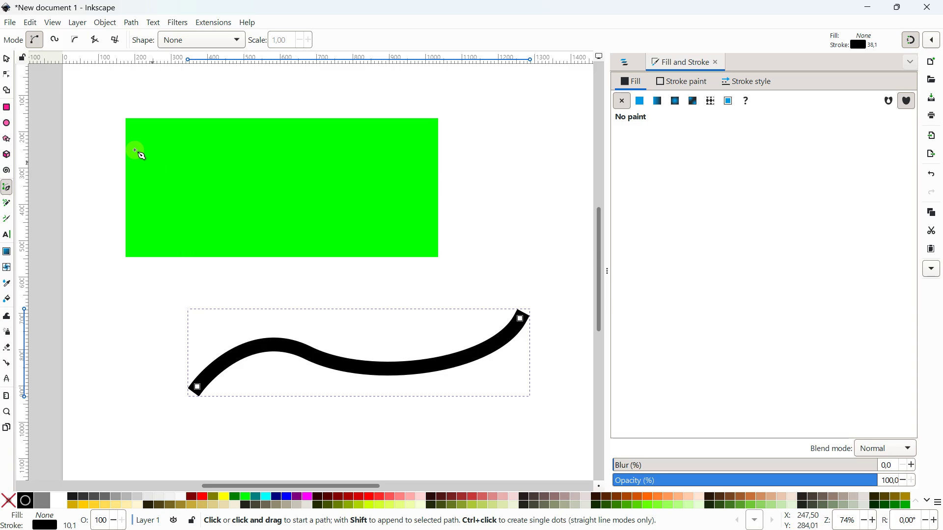
Give the green rectangle a flat black stroke and remove its fill.
key("s")
left_click(170, 143)
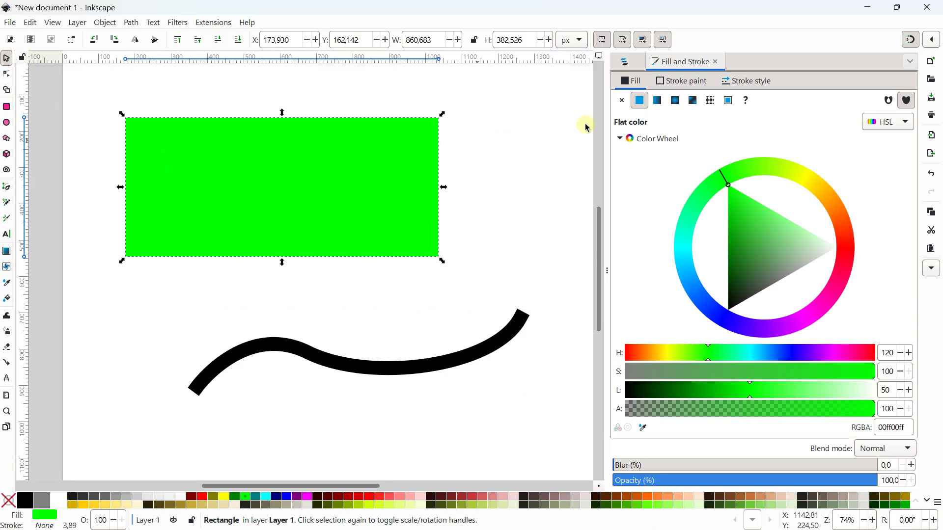
left_click(726, 82)
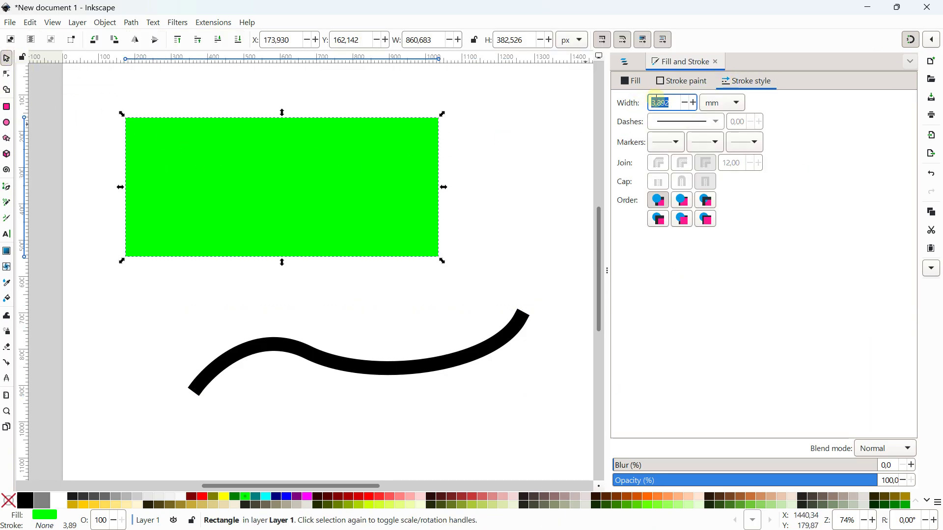
left_click(683, 81)
left_click(640, 100)
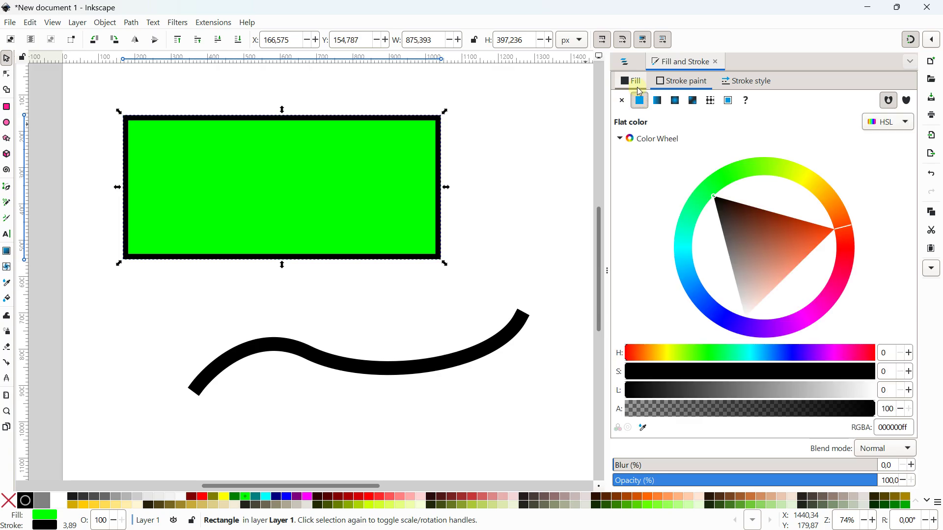
left_click(639, 88)
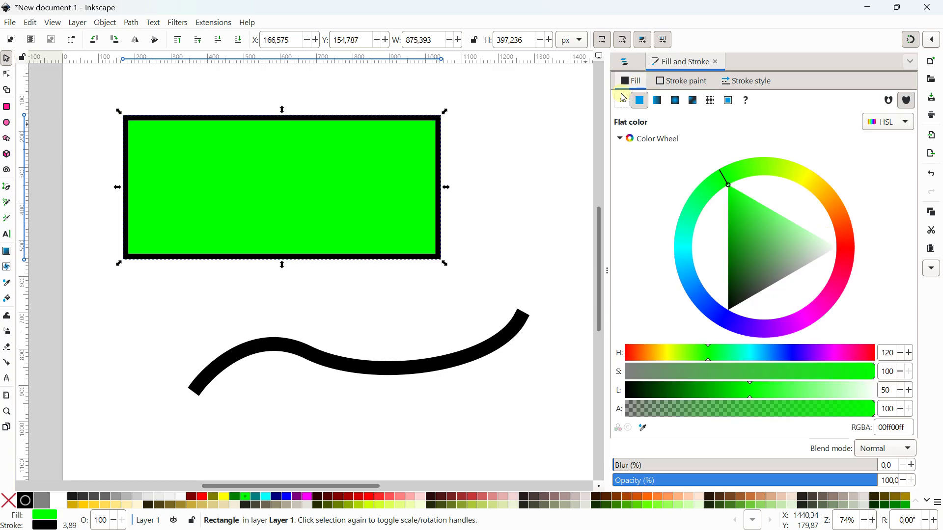
left_click(622, 100)
Set the rectangle's stroke width to 8,192 mm and convert the stroke to a path.
left_click(747, 81)
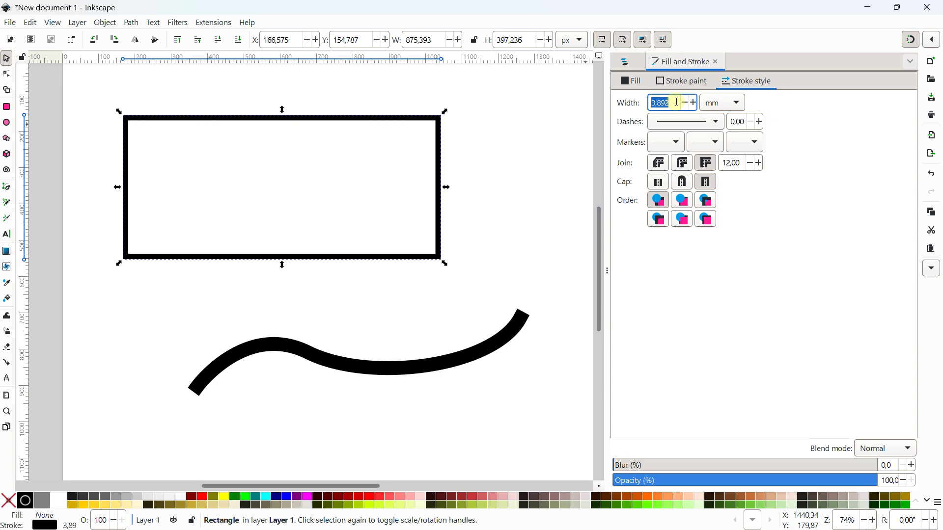
scroll(676, 102, "up", 20)
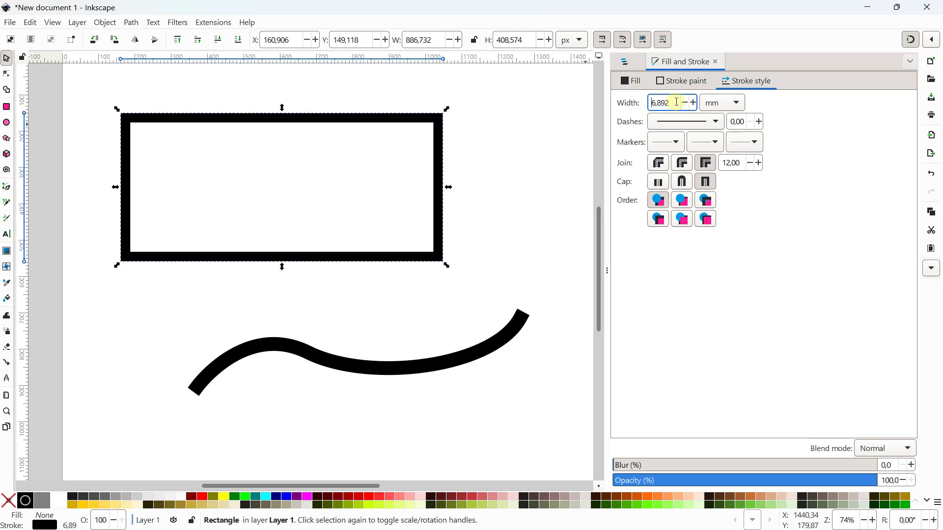
scroll(676, 103, "up", 13)
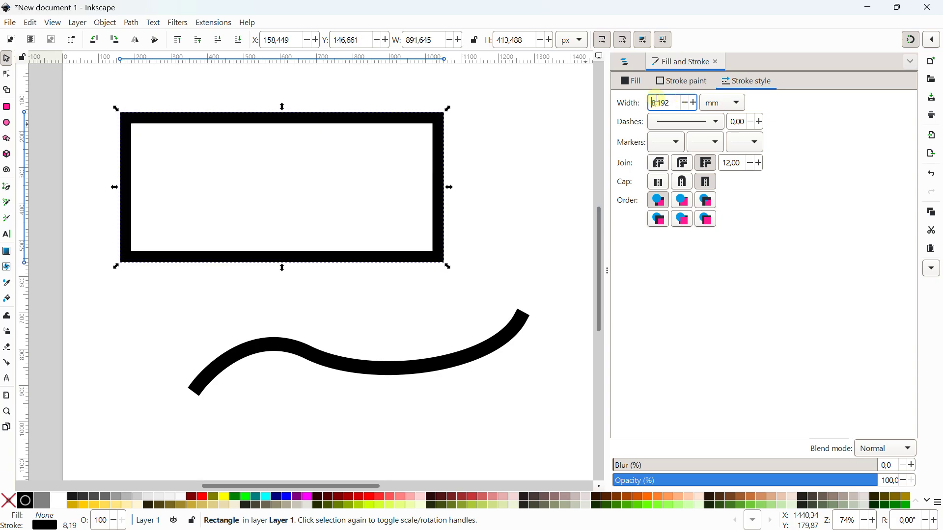
left_click(132, 22)
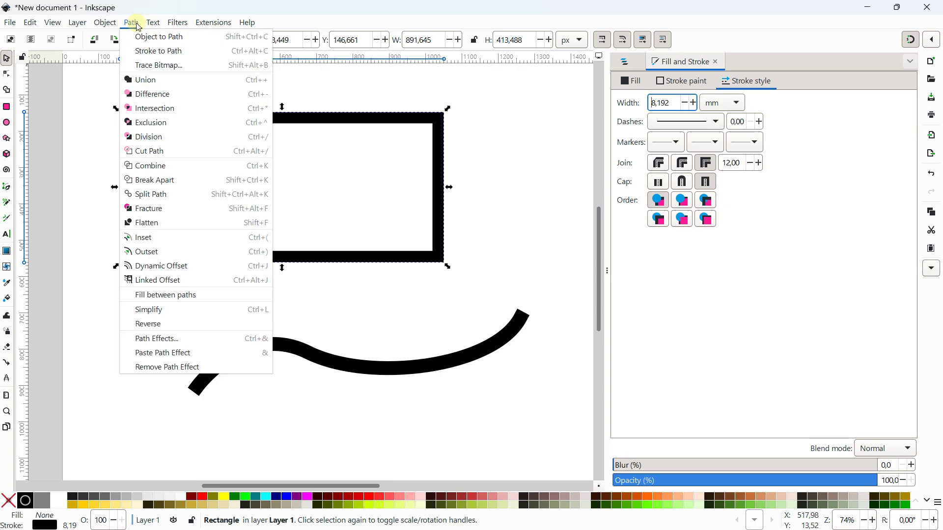
left_click(142, 52)
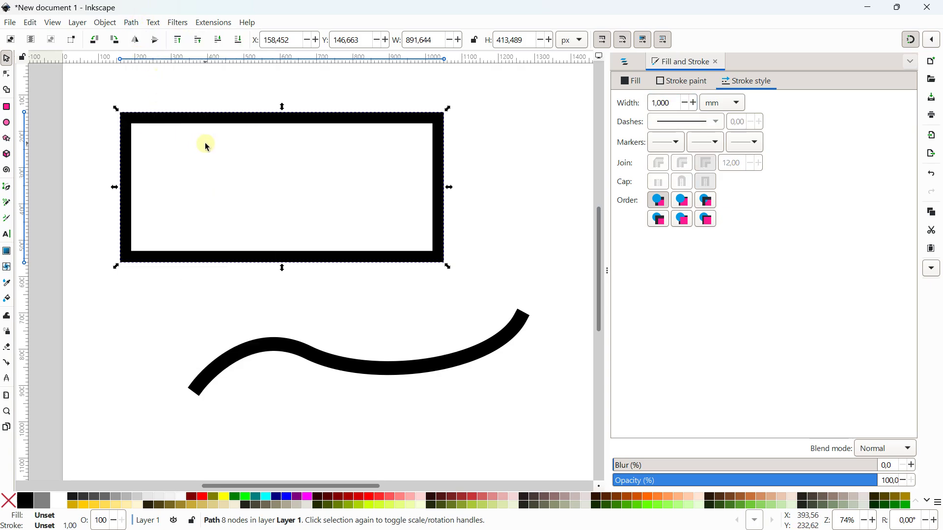
Edit the frame's nodes, moving the inner upper-left and upper-right corners inward, away from the outer edge.
scroll(207, 143, "up", 1)
left_click_drag(210, 142, 234, 174)
scroll(234, 174, "up", 1)
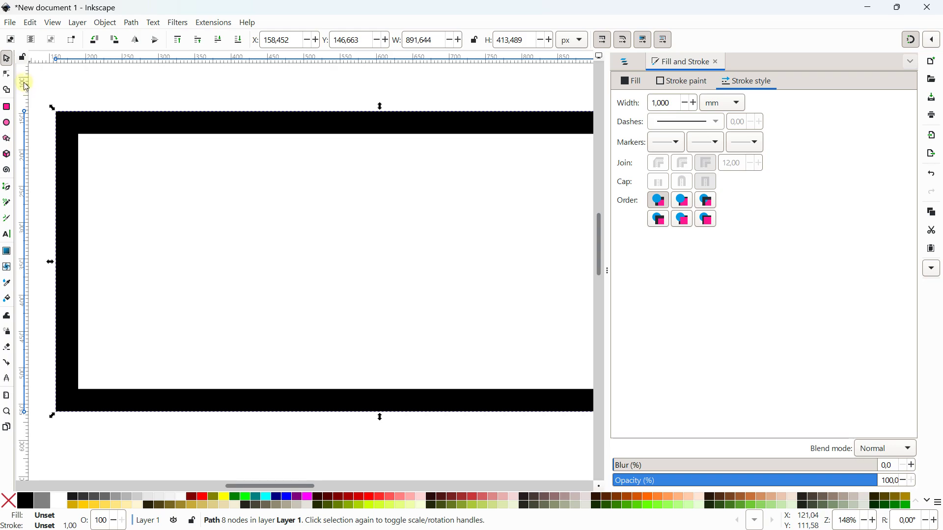
left_click(8, 77)
left_click_drag(79, 134, 121, 169)
left_click_drag(300, 213, 133, 200)
left_click_drag(434, 162, 404, 162)
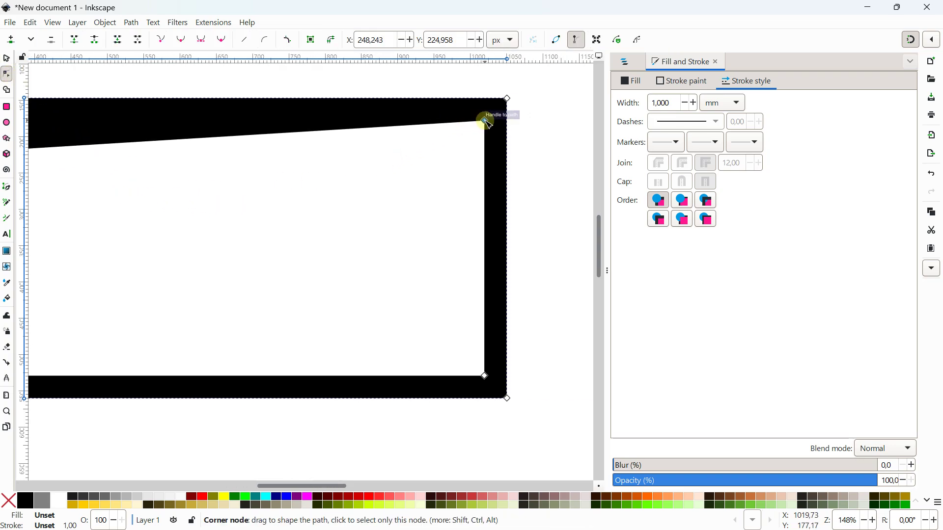
left_click_drag(485, 121, 393, 131)
Insert two nodes on the frame's inner upper edge and one on its inner right edge, and move them to make the outline angular.
double_click(426, 212)
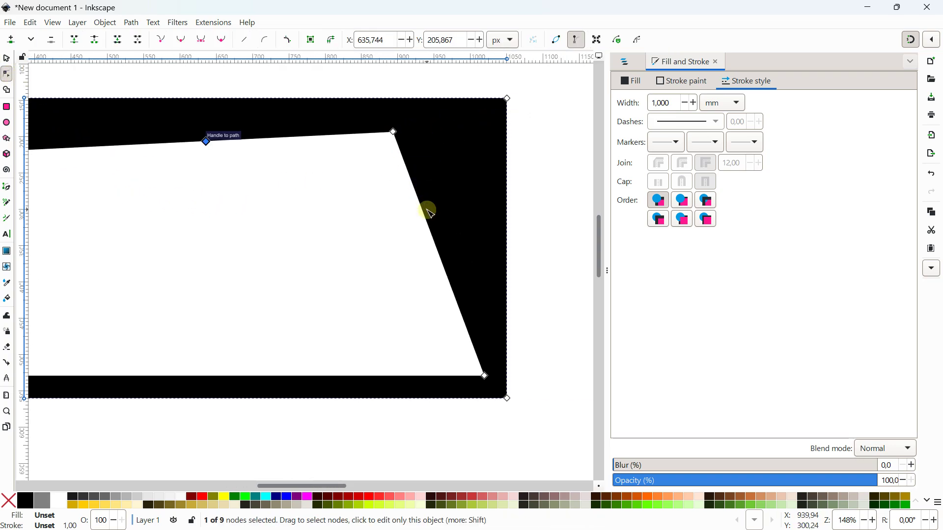
double_click(425, 213)
left_click_drag(426, 213, 454, 192)
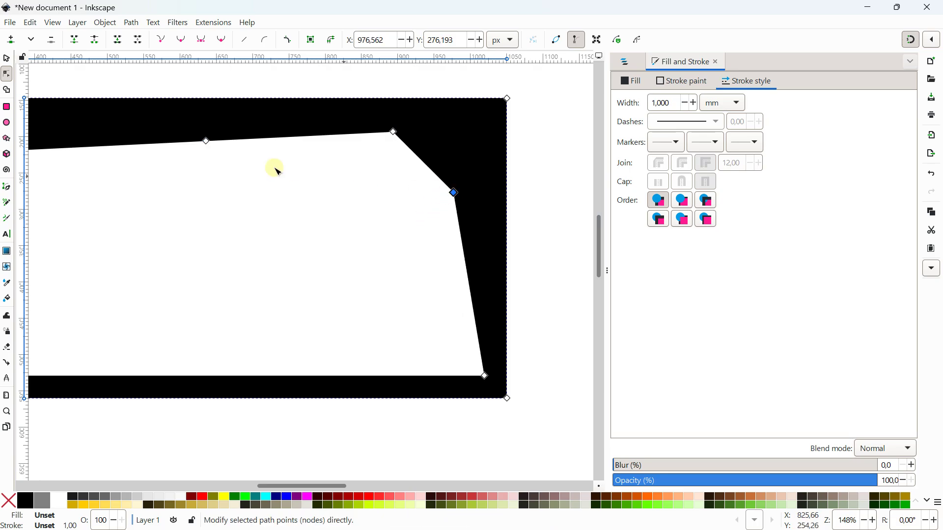
double_click(196, 143)
left_click_drag(196, 142, 147, 186)
left_click_drag(206, 140, 245, 127)
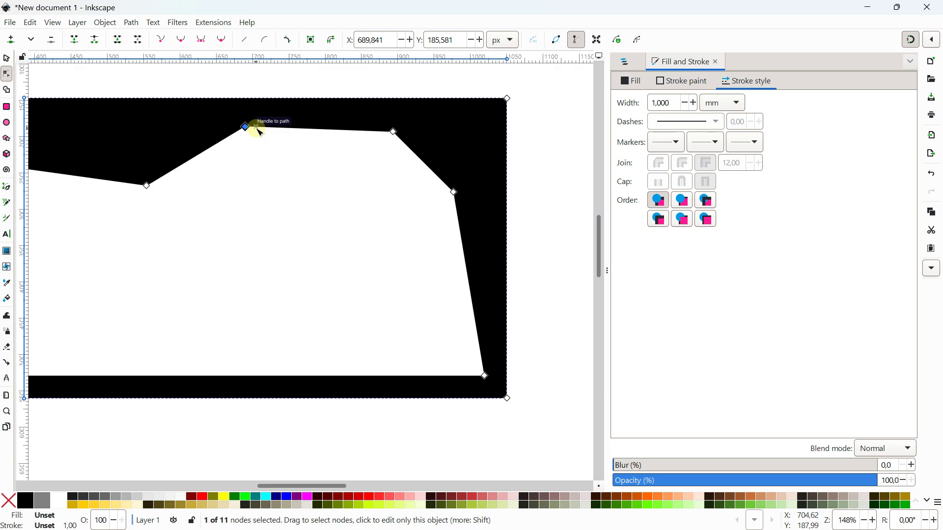
Insert two nodes on the frame's inner lower edge, move them upward and to the left, and make the right-hand one smooth.
scroll(256, 132, "down", 1)
left_click_drag(229, 178, 434, 164)
double_click(315, 292)
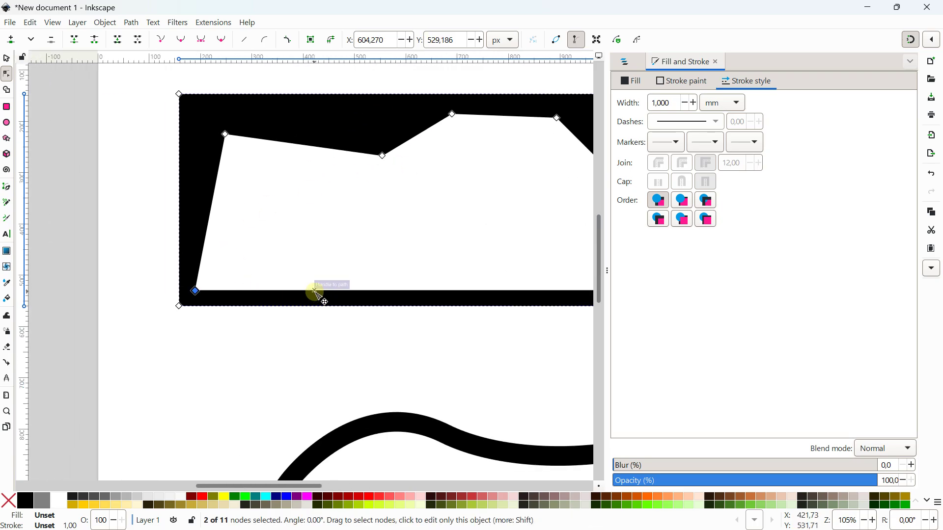
left_click_drag(315, 293, 339, 256)
double_click(442, 272)
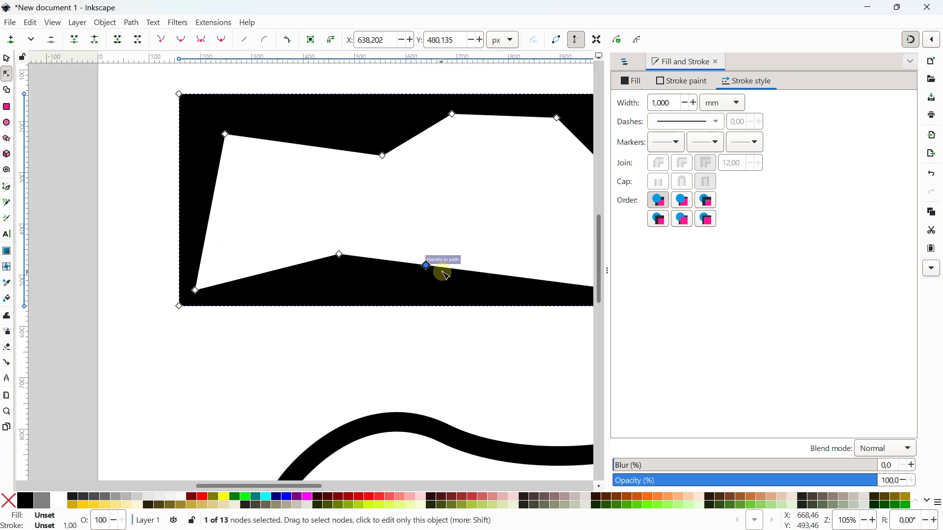
left_click(444, 273)
left_click_drag(446, 271, 281, 252)
left_click(389, 268)
left_click(181, 39)
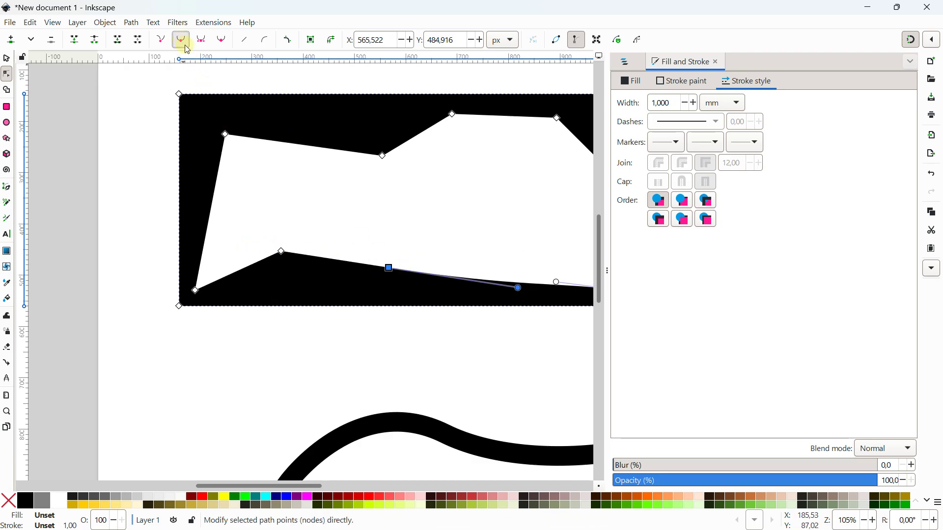
scroll(237, 167, "down", 1, "ctrl")
scroll(297, 180, "down", 2)
scroll(339, 186, "right", 2)
left_click(509, 190)
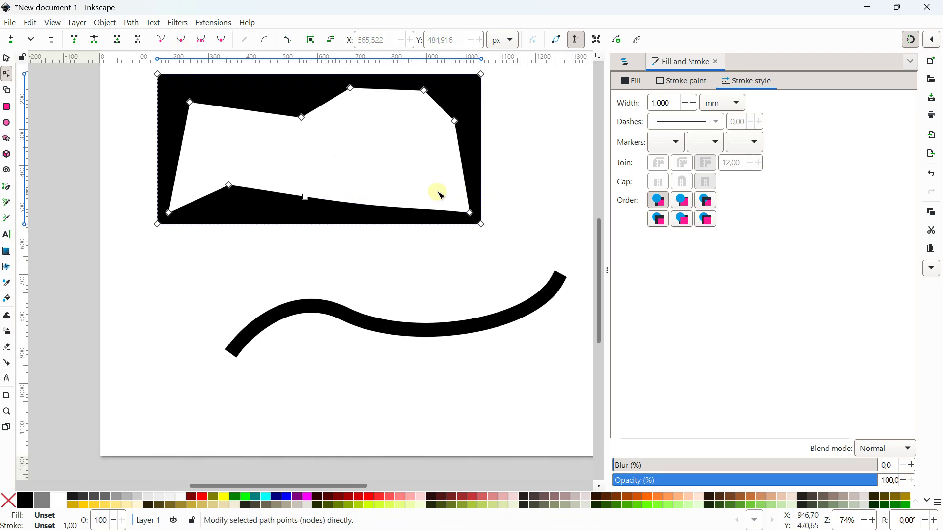
Select the wavy path below the frame and convert its stroke to a path.
scroll(436, 192, "down", 1)
left_click_drag(384, 170, 332, 193)
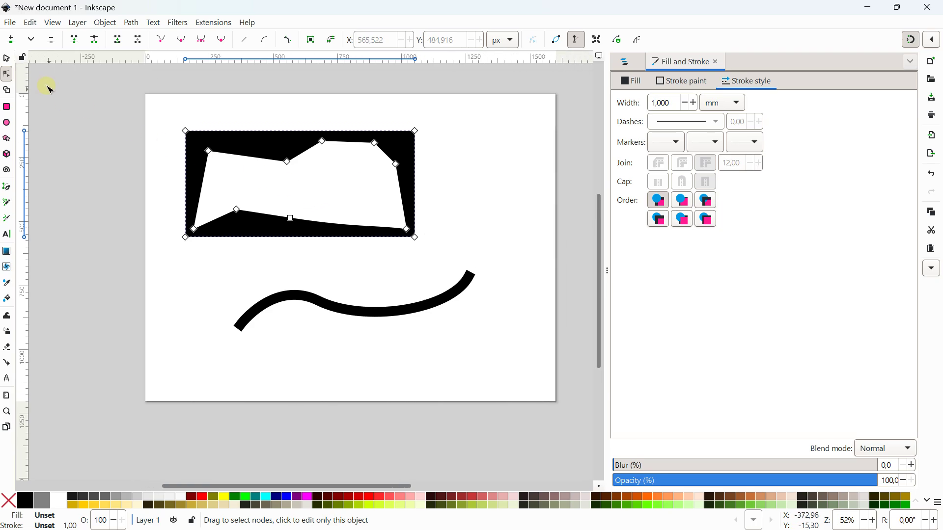
left_click(123, 192)
left_click(326, 304)
scroll(343, 309, "up", 2)
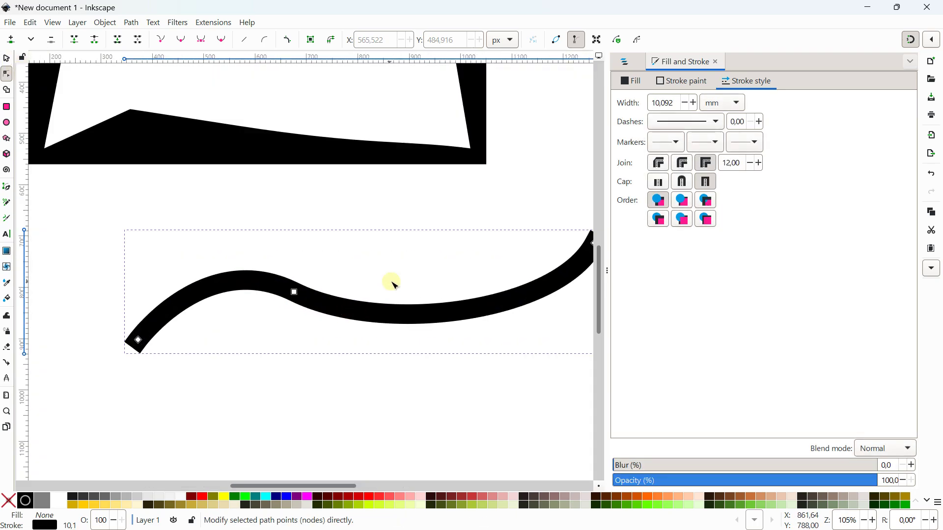
left_click_drag(392, 282, 368, 282)
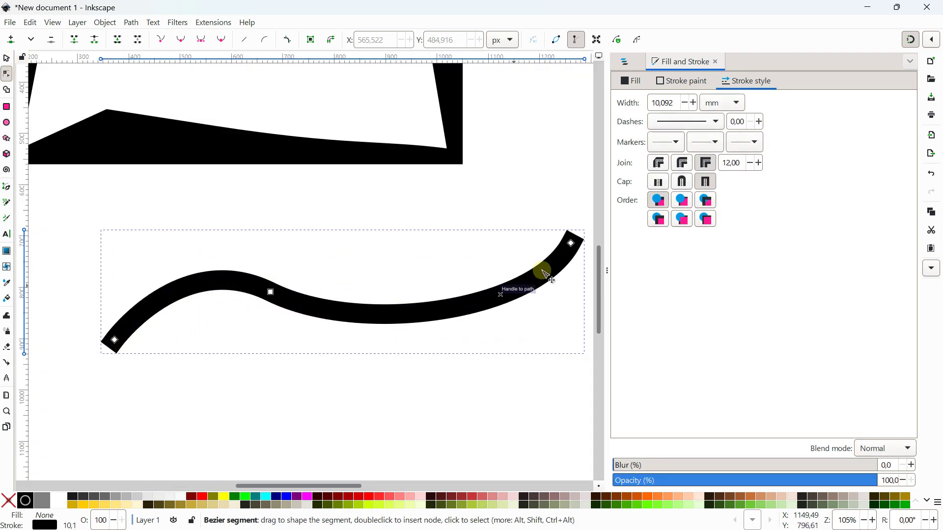
left_click(54, 23)
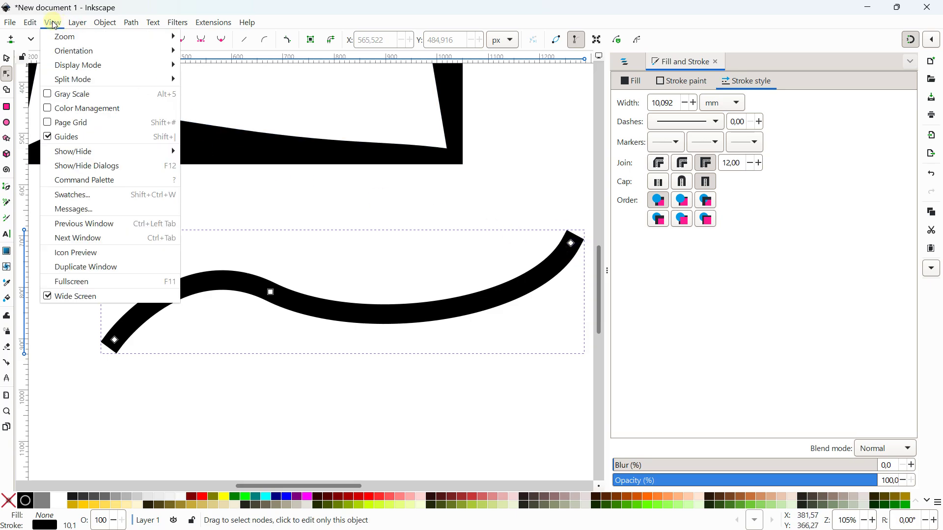
mouse_move(130, 25)
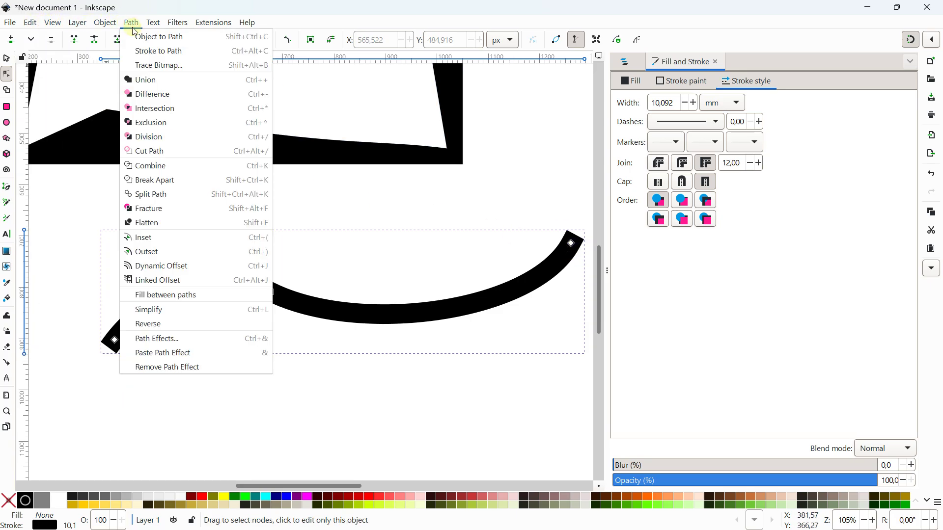
left_click(142, 51)
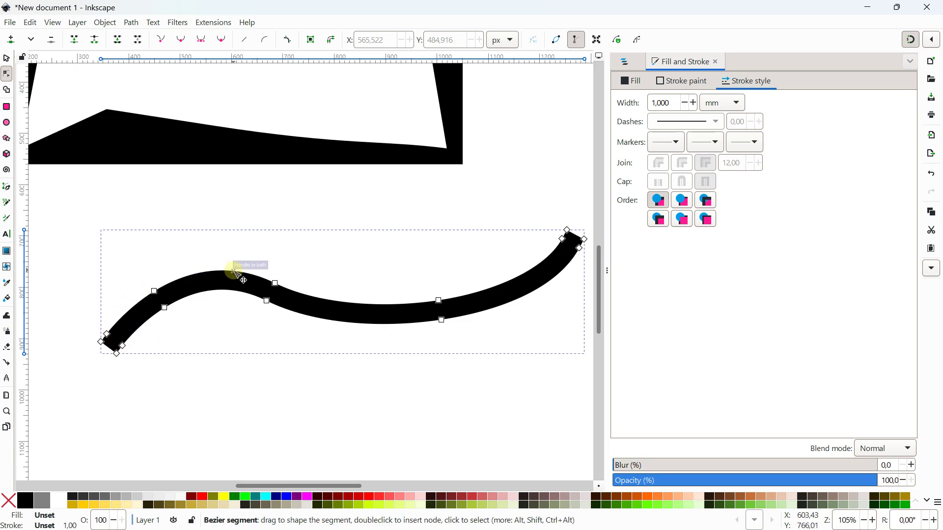
Move nodes along both edges of the converted wavy shape to thin its left hump and thicken its right curve.
left_click_drag(275, 284, 284, 297)
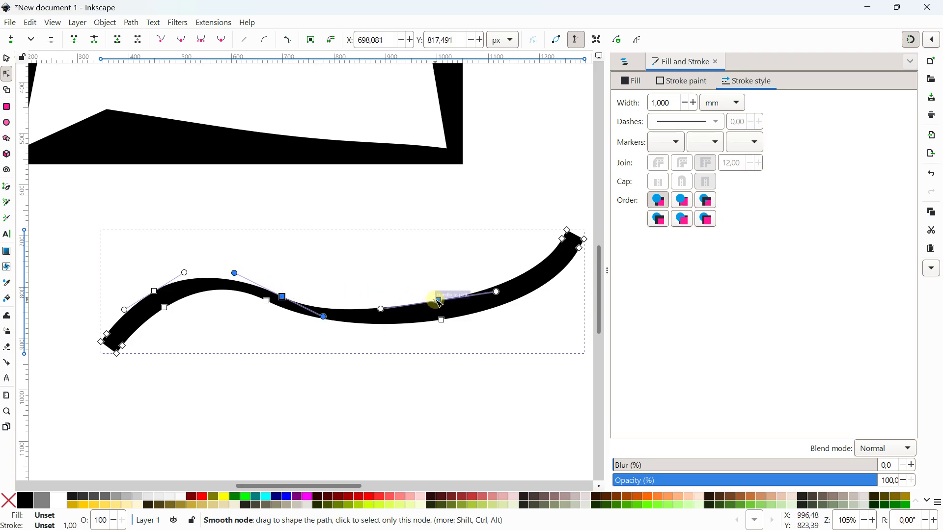
left_click_drag(438, 300, 442, 334)
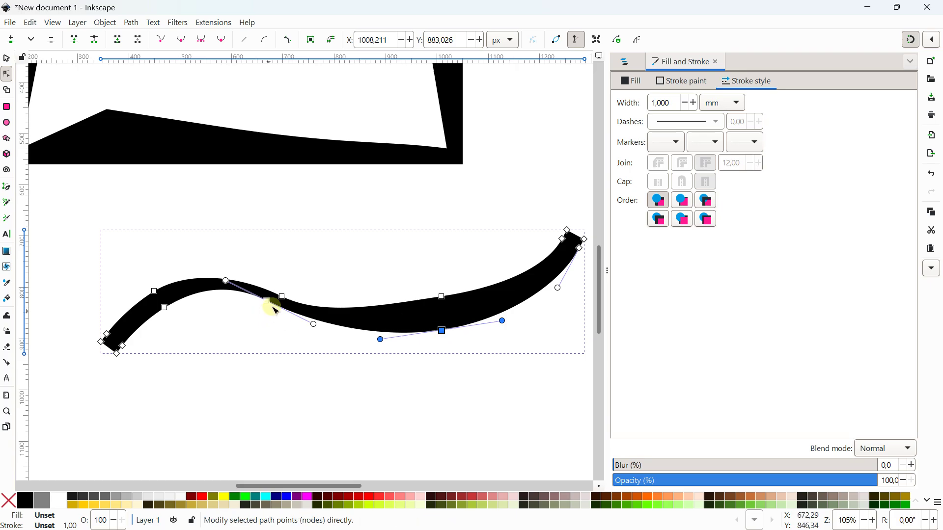
left_click_drag(165, 308, 161, 302)
left_click_drag(282, 297, 275, 297)
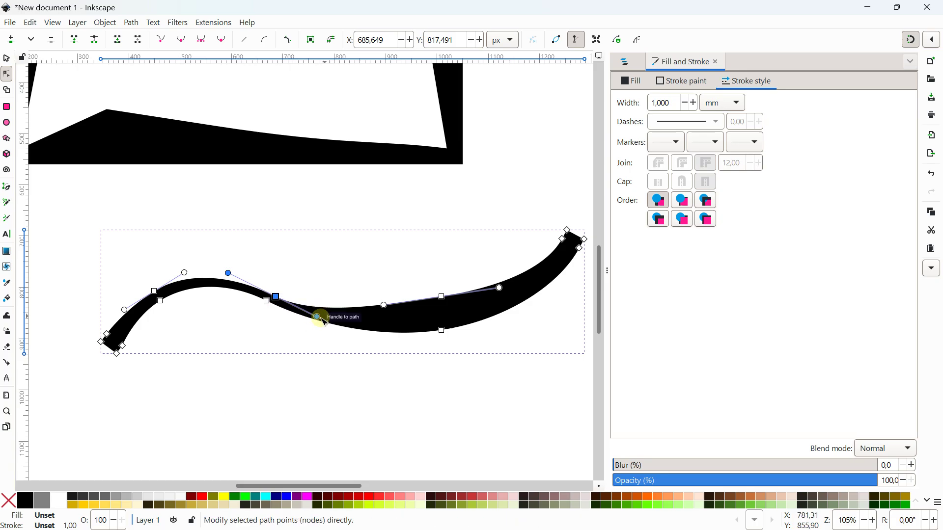
left_click(431, 251)
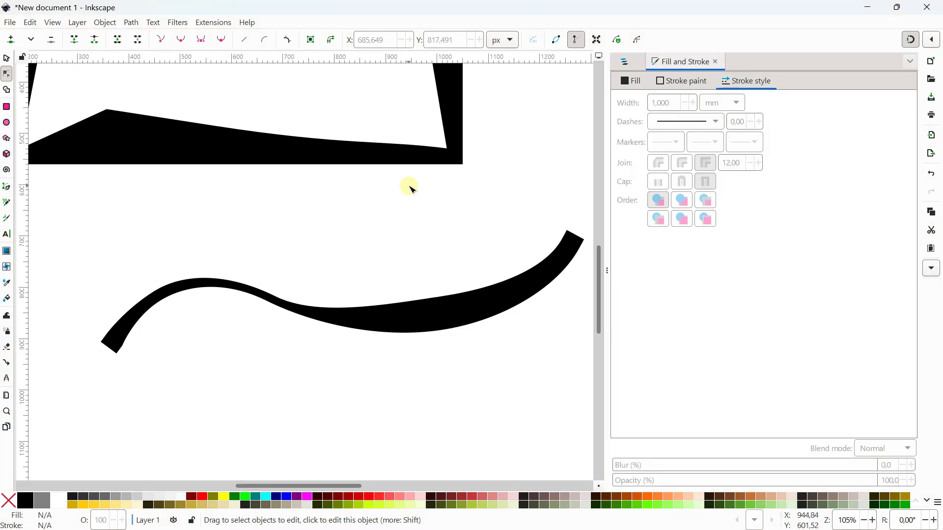
Show the layers and objects list and delete both the black frame and the wavy shape from the page.
scroll(413, 188, "down", 2)
scroll(415, 186, "down", 1)
left_click_drag(414, 185, 309, 245)
scroll(308, 245, "up", 1)
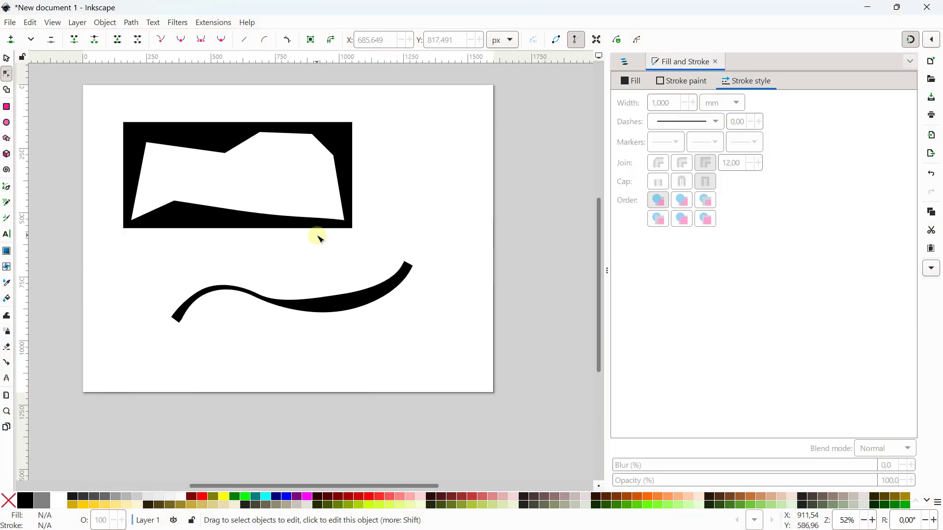
left_click(9, 60)
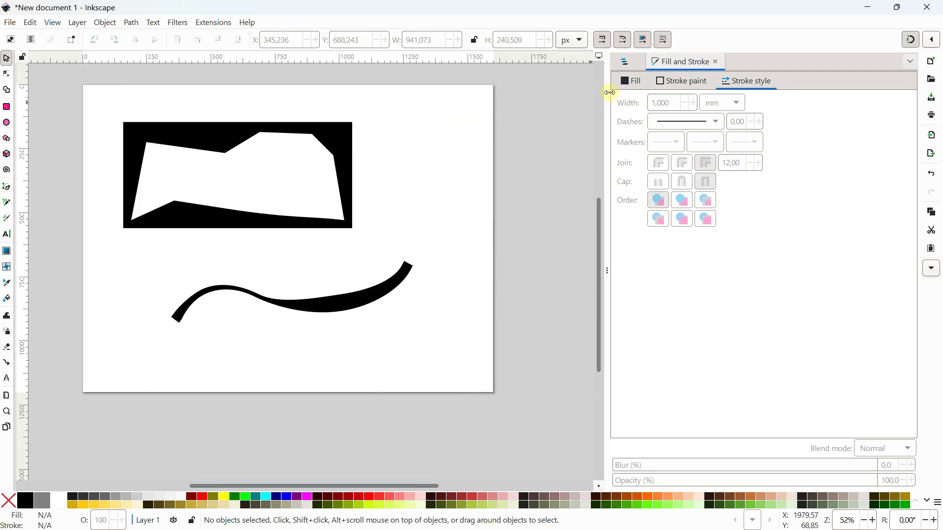
left_click(625, 62)
left_click(128, 141)
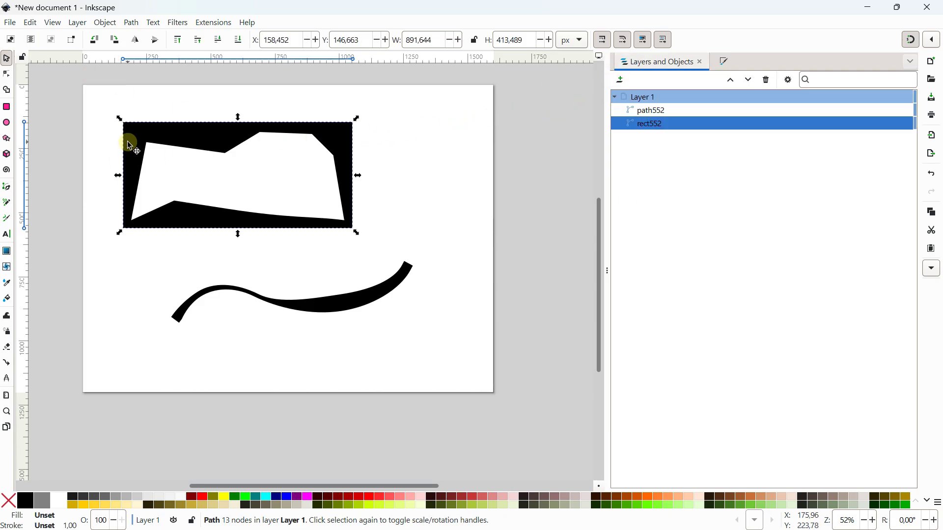
key("Delete")
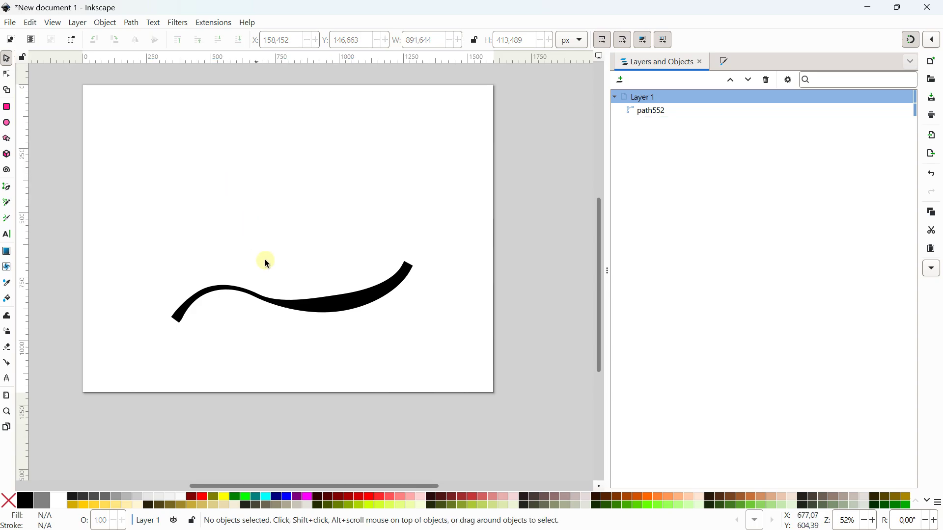
left_click(288, 301)
key("Delete")
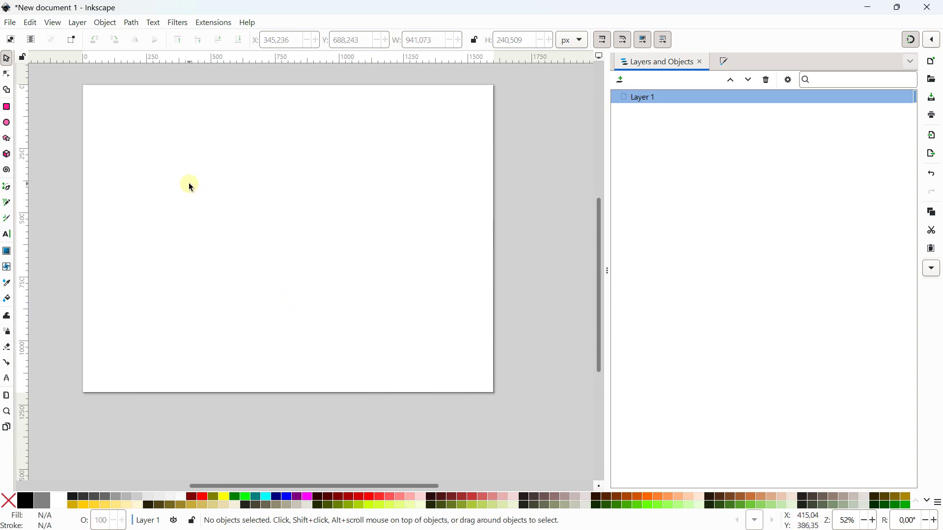
left_click_drag(186, 181, 191, 210)
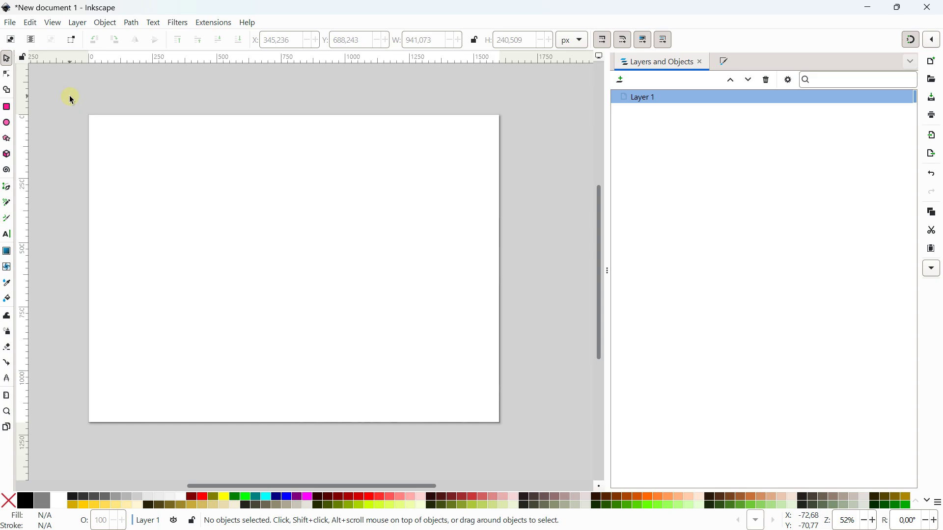